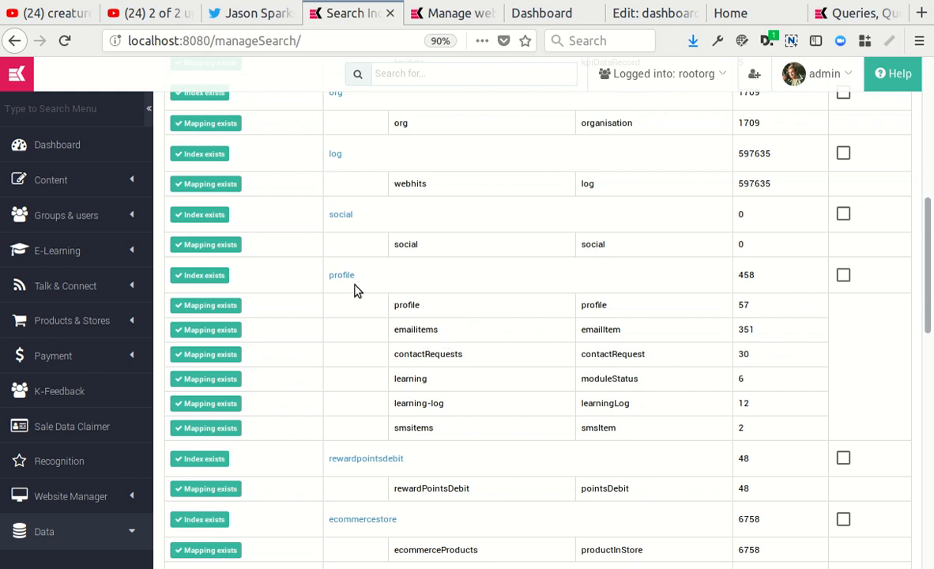
Step: Find the emailitems indexer in the App Indexers list and open the profile index that contains it
{"action": "scroll", "coordinate": [410, 308], "scroll_direction": "up", "scroll_amount": 5}
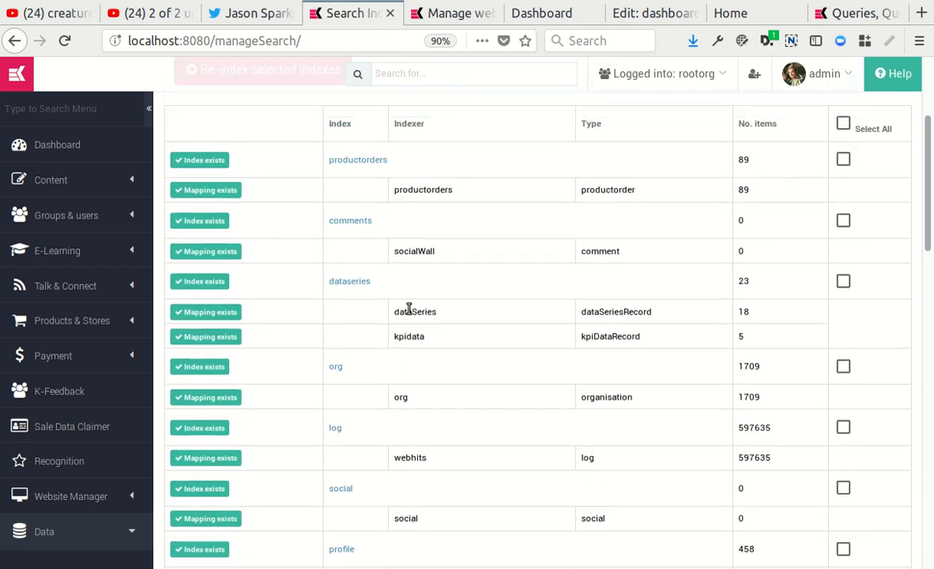
{"action": "scroll", "coordinate": [409, 308], "scroll_direction": "down", "scroll_amount": 2}
{"action": "scroll", "coordinate": [409, 308], "scroll_direction": "down", "scroll_amount": 5}
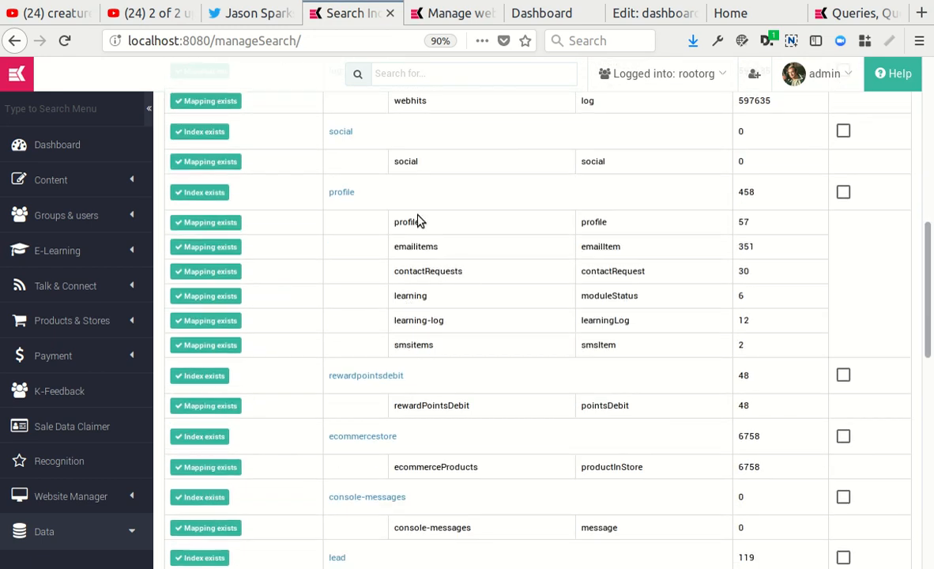
{"action": "scroll", "coordinate": [419, 252], "scroll_direction": "up", "scroll_amount": 12}
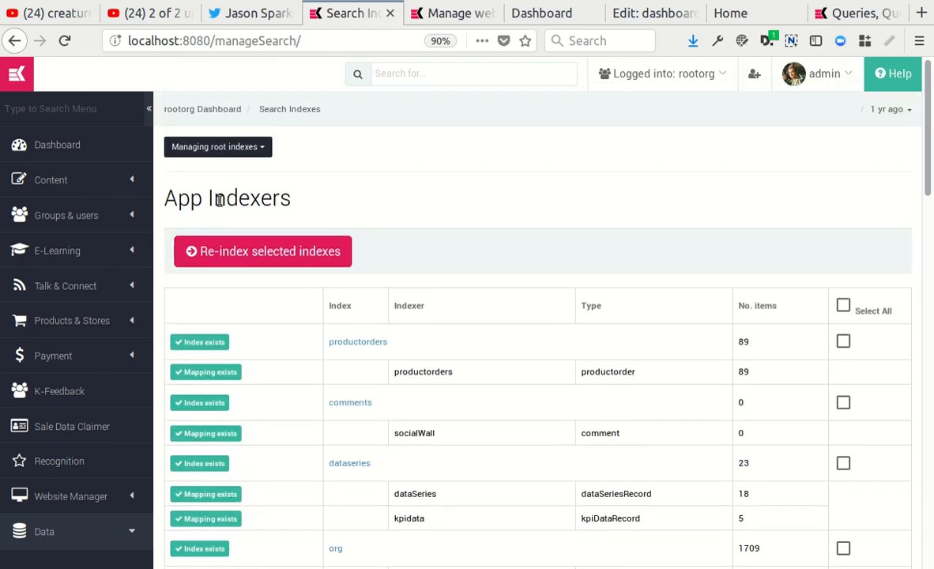
{"action": "scroll", "coordinate": [377, 247], "scroll_direction": "down", "scroll_amount": 14}
{"action": "scroll", "coordinate": [412, 300], "scroll_direction": "up", "scroll_amount": 1}
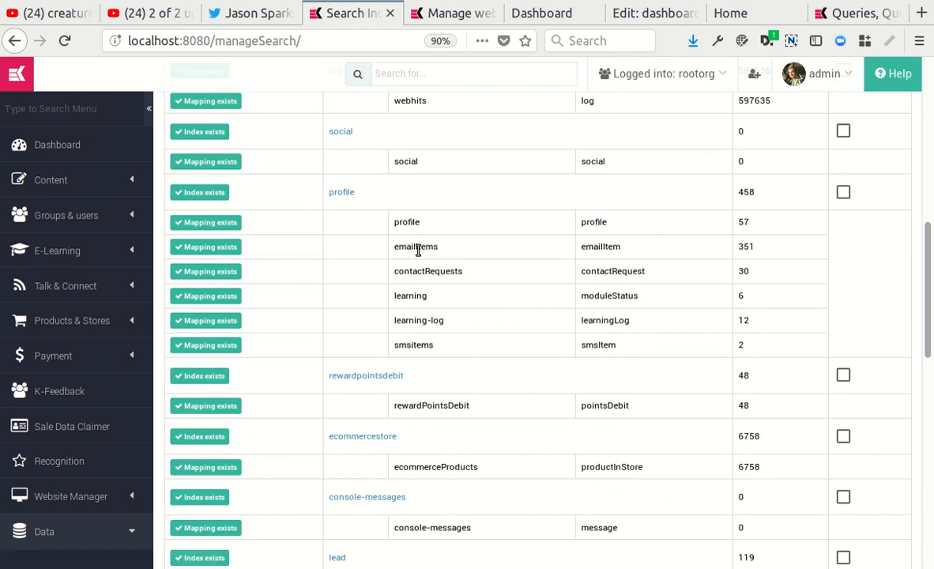
{"action": "double_click", "coordinate": [419, 247]}
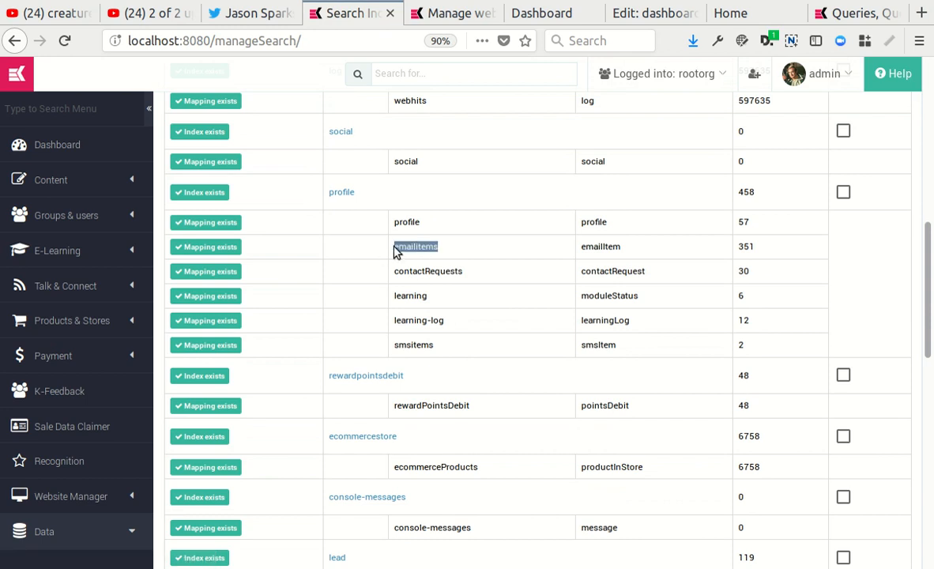
{"action": "left_click", "coordinate": [500, 252]}
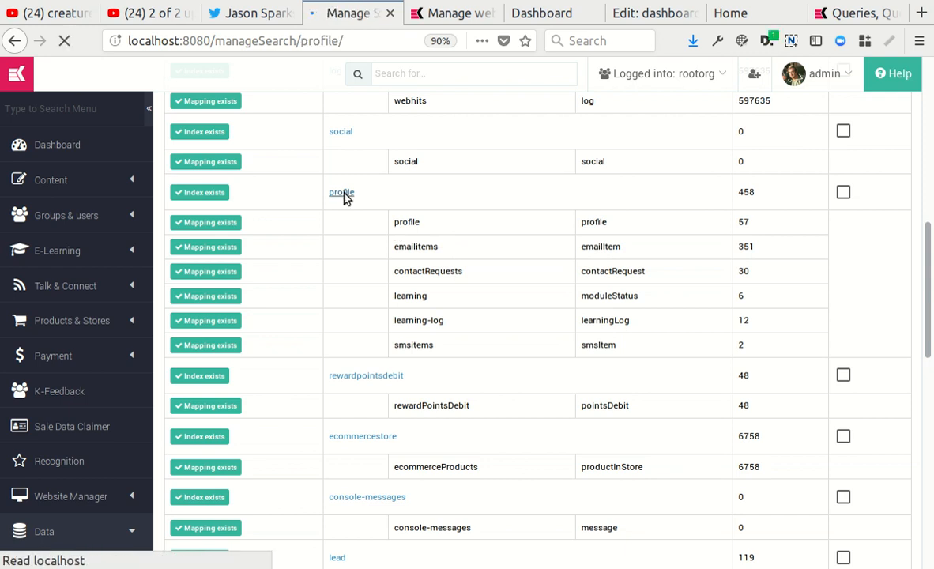
Step: Review the profile index's default query and items, and examine its emailItem field mappings
{"action": "scroll", "coordinate": [467, 359], "scroll_direction": "down", "scroll_amount": 3}
{"action": "scroll", "coordinate": [317, 473], "scroll_direction": "down", "scroll_amount": 3}
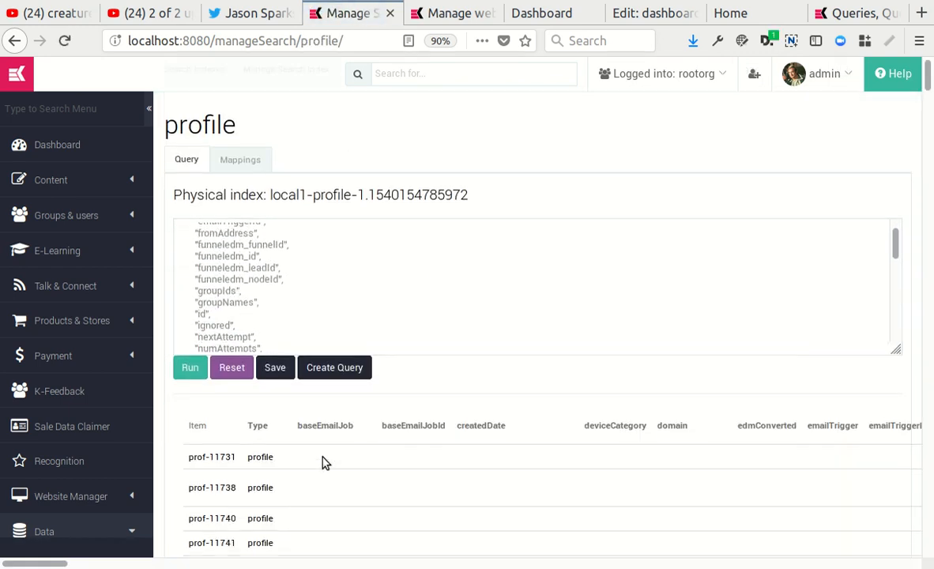
{"action": "scroll", "coordinate": [381, 388], "scroll_direction": "up", "scroll_amount": 2}
{"action": "scroll", "coordinate": [365, 384], "scroll_direction": "up", "scroll_amount": 1}
{"action": "left_click", "coordinate": [261, 330]}
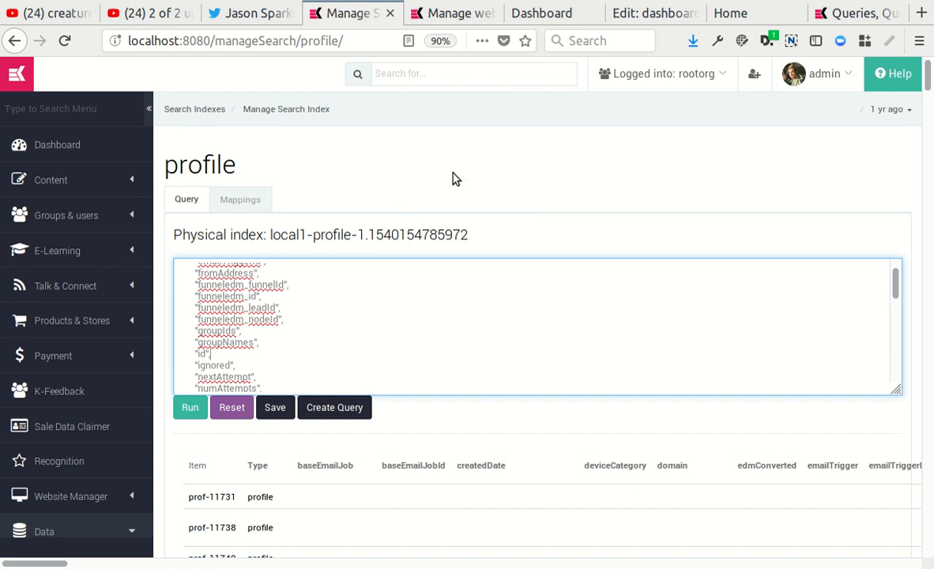
{"action": "left_click", "coordinate": [249, 200]}
{"action": "scroll", "coordinate": [332, 294], "scroll_direction": "down", "scroll_amount": 1}
{"action": "scroll", "coordinate": [332, 293], "scroll_direction": "down", "scroll_amount": 3}
{"action": "scroll", "coordinate": [328, 285], "scroll_direction": "up", "scroll_amount": 3}
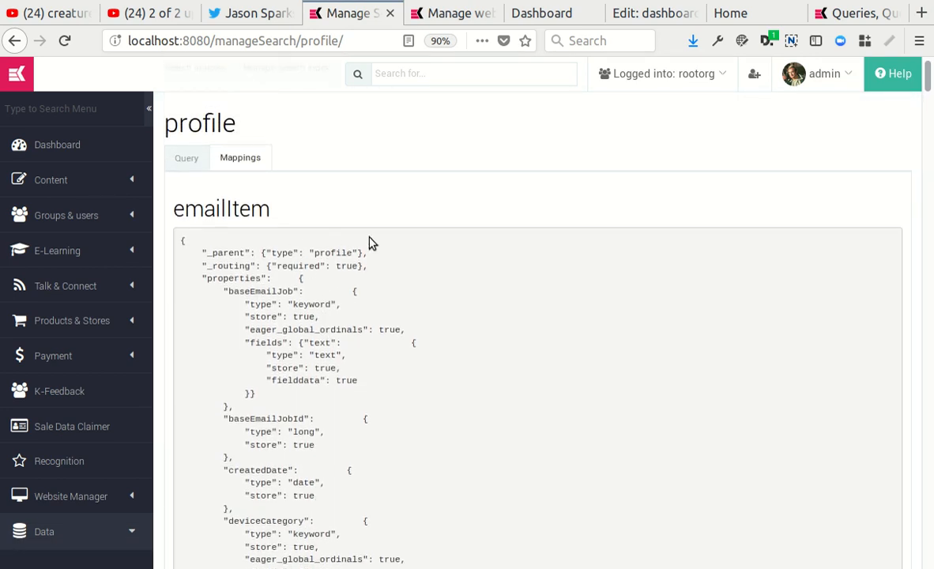
{"action": "scroll", "coordinate": [382, 292], "scroll_direction": "down", "scroll_amount": 2}
{"action": "scroll", "coordinate": [382, 292], "scroll_direction": "up", "scroll_amount": 2}
Step: Create a query from the profile index's query and save it as email-summary2
{"action": "left_click", "coordinate": [187, 164]}
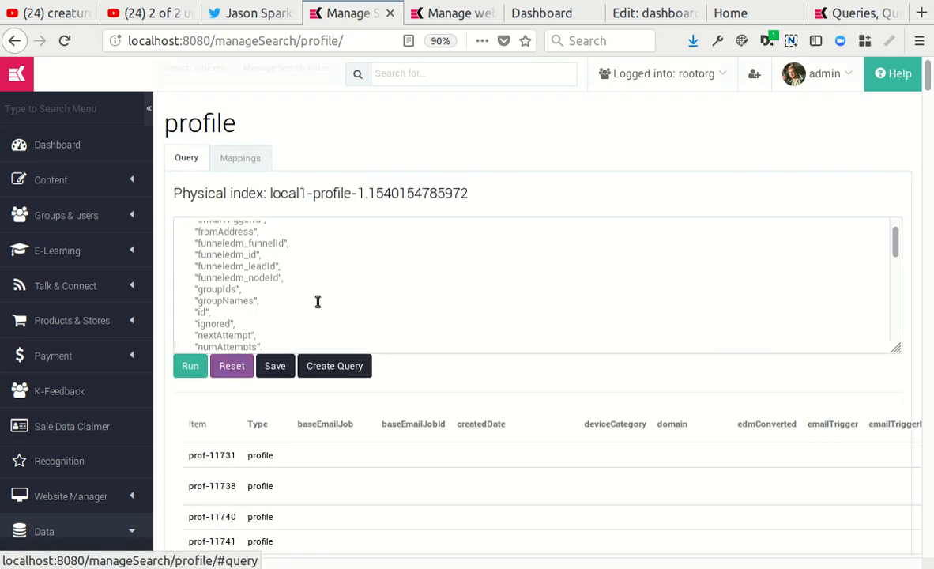
{"action": "left_click", "coordinate": [327, 367]}
{"action": "type", "text": "ema"}
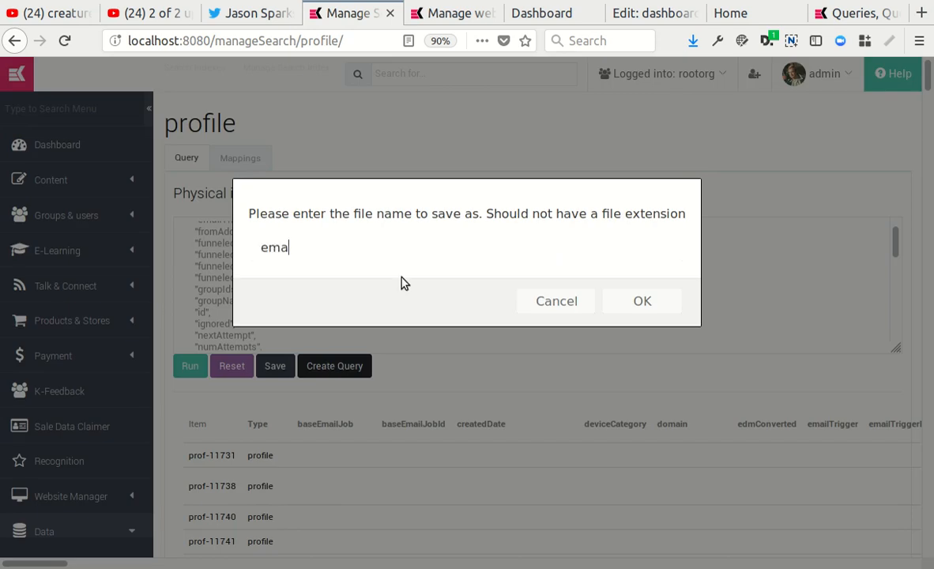
{"action": "type", "text": "il-summary2"}
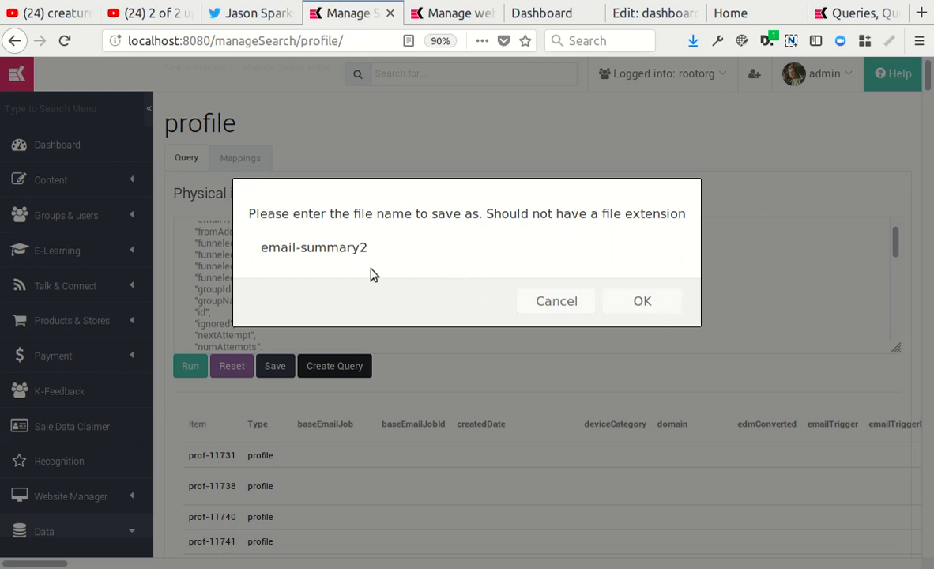
{"action": "left_click", "coordinate": [637, 299]}
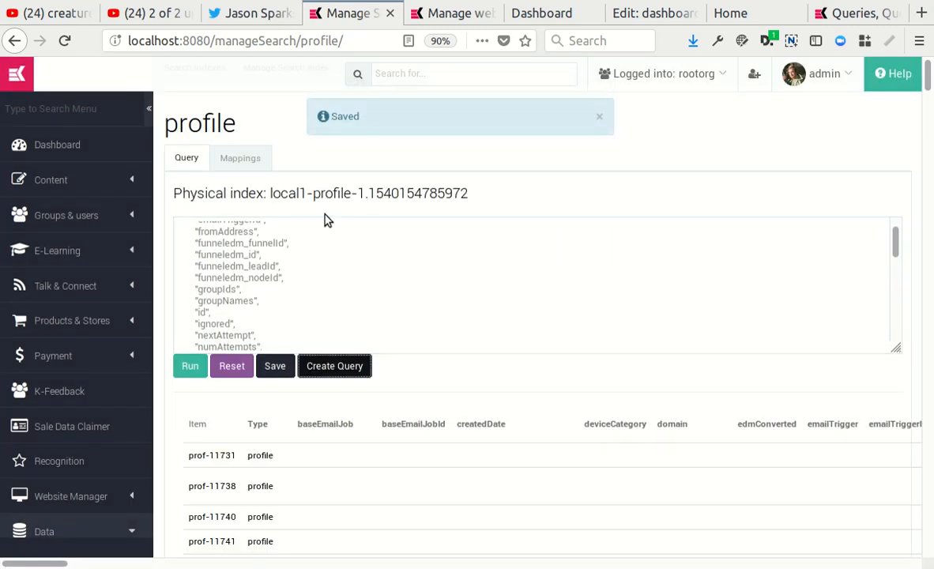
Step: Go to the list of saved queries and open email-summary2 for editing
{"action": "scroll", "coordinate": [64, 288], "scroll_direction": "down", "scroll_amount": 3}
{"action": "scroll", "coordinate": [67, 297], "scroll_direction": "down", "scroll_amount": 2}
{"action": "scroll", "coordinate": [76, 466], "scroll_direction": "down", "scroll_amount": 1}
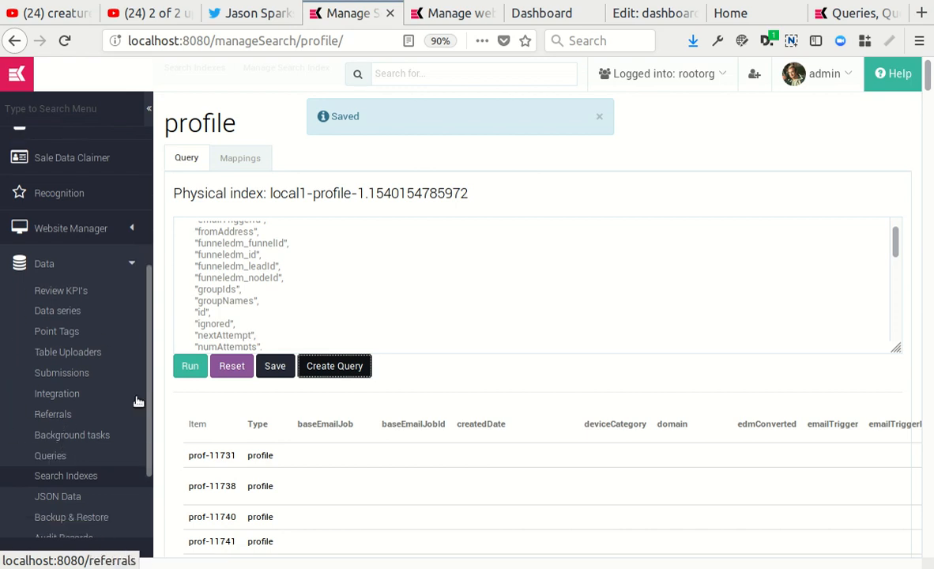
{"action": "left_click", "coordinate": [49, 457]}
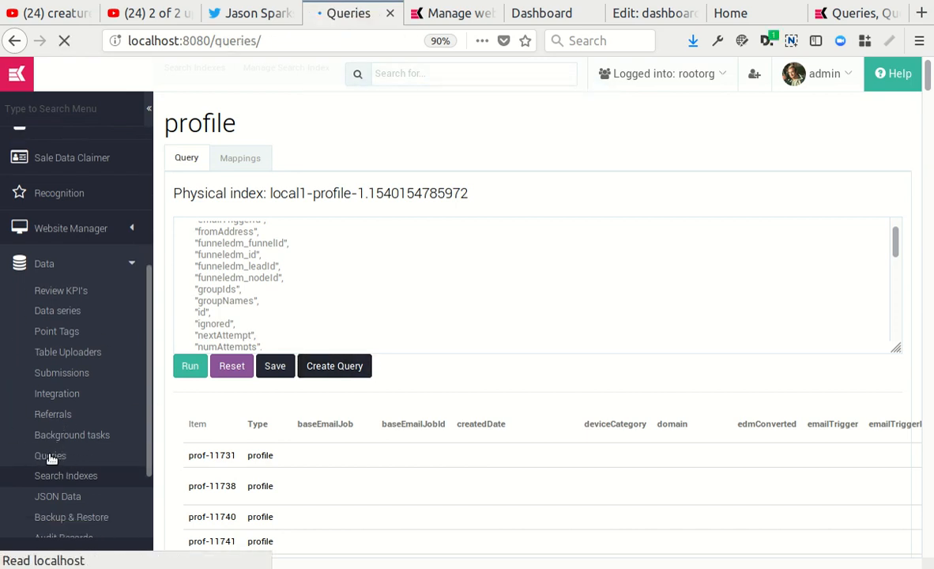
{"action": "scroll", "coordinate": [323, 319], "scroll_direction": "down", "scroll_amount": 3}
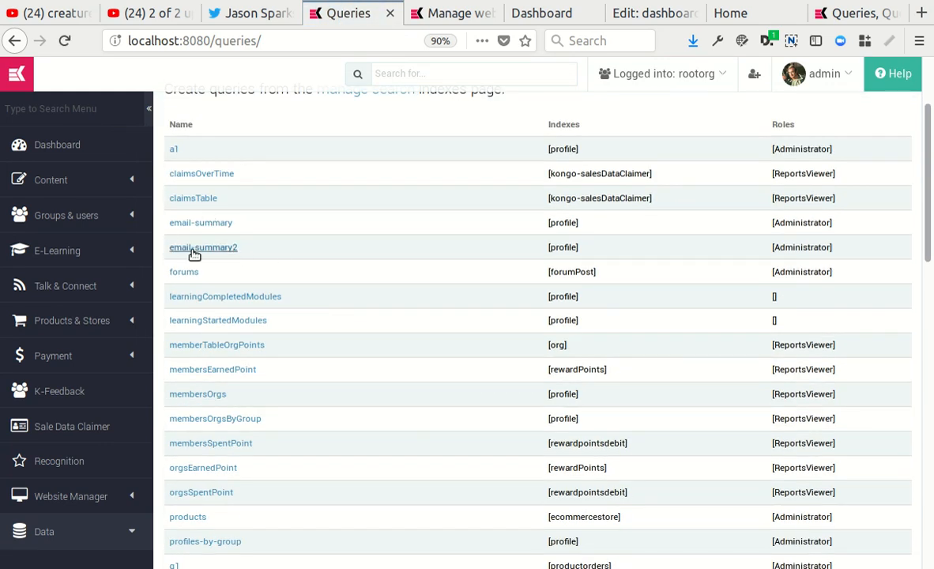
{"action": "left_click", "coordinate": [219, 248]}
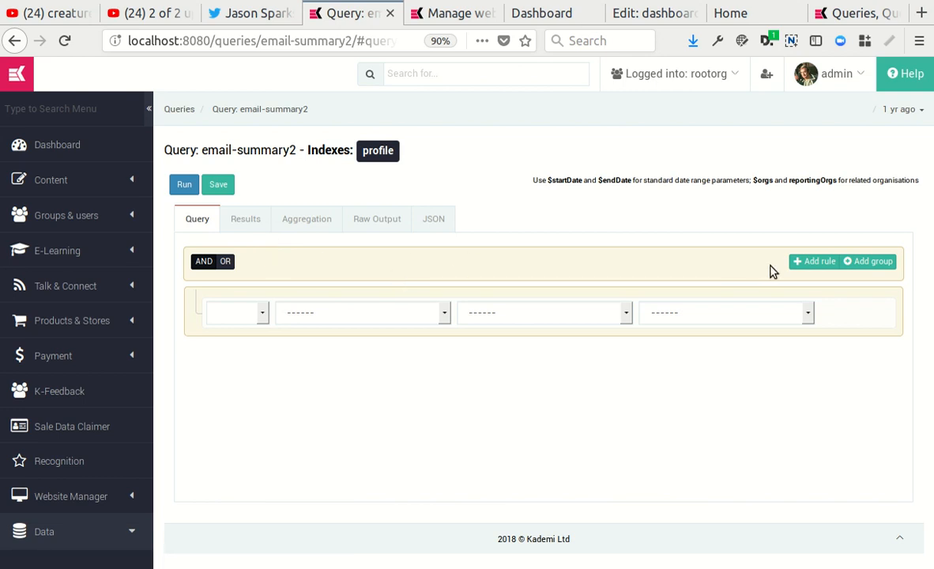
Step: Add a query rule that requires type to equal emailItem
{"action": "left_click", "coordinate": [815, 262]}
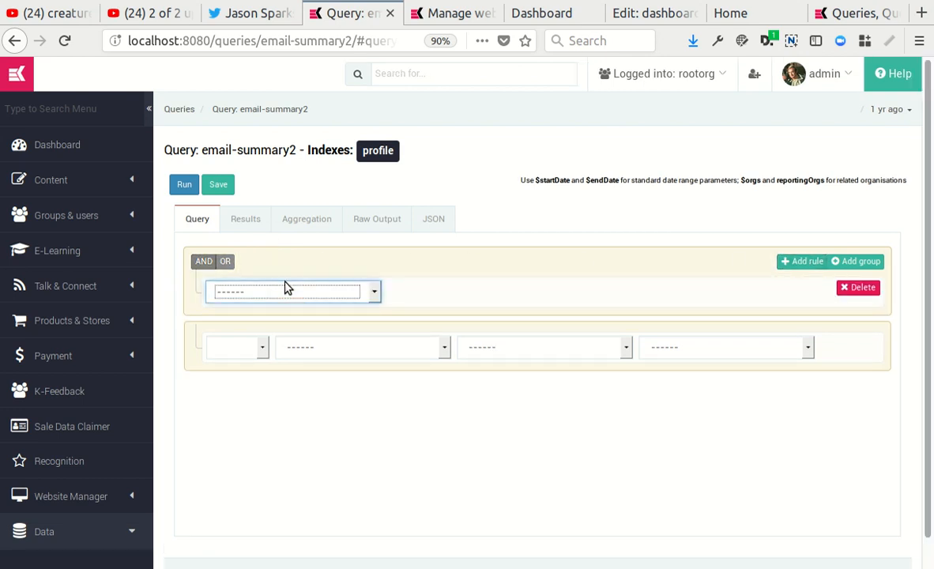
{"action": "left_click", "coordinate": [268, 546]}
{"action": "left_click", "coordinate": [430, 300]}
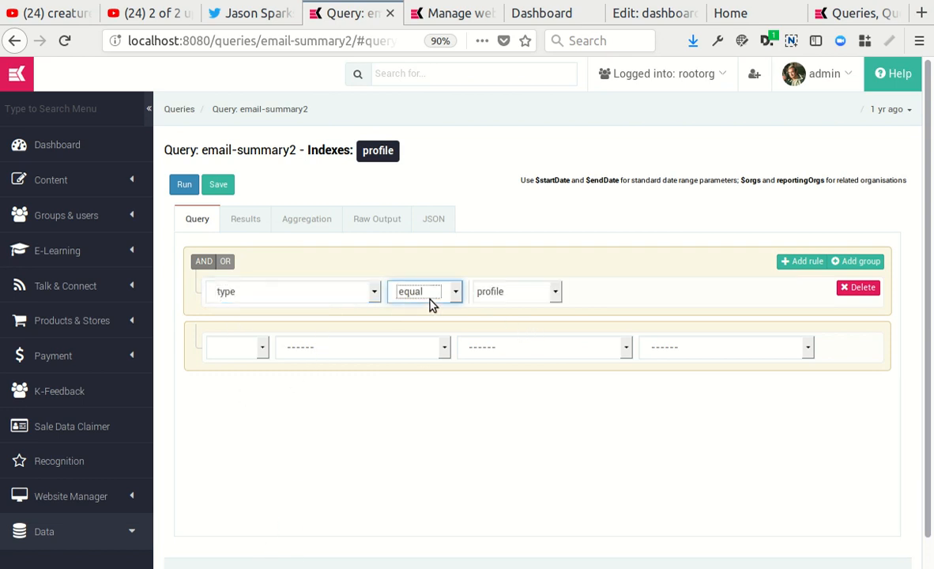
{"action": "left_click", "coordinate": [524, 302]}
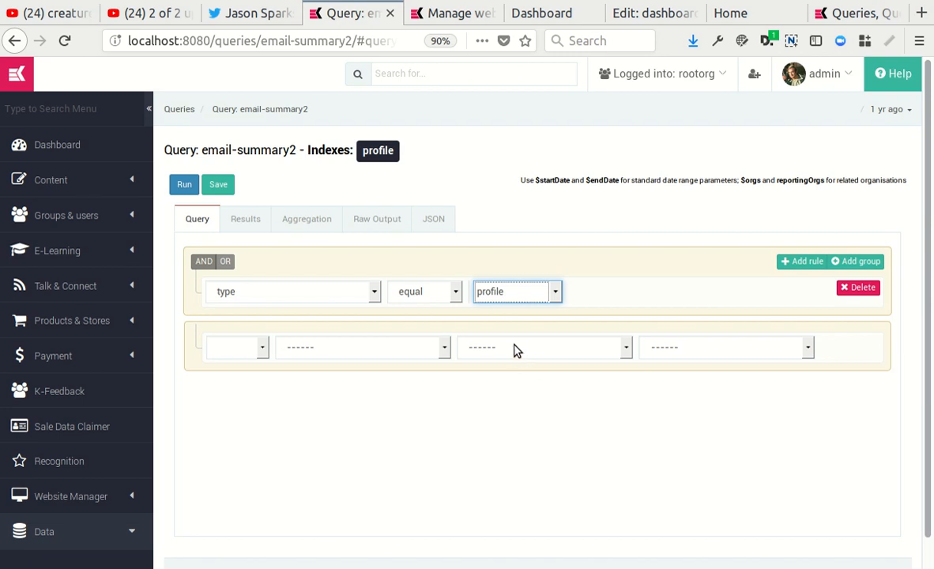
{"action": "left_click", "coordinate": [510, 338]}
{"action": "left_click", "coordinate": [612, 248]}
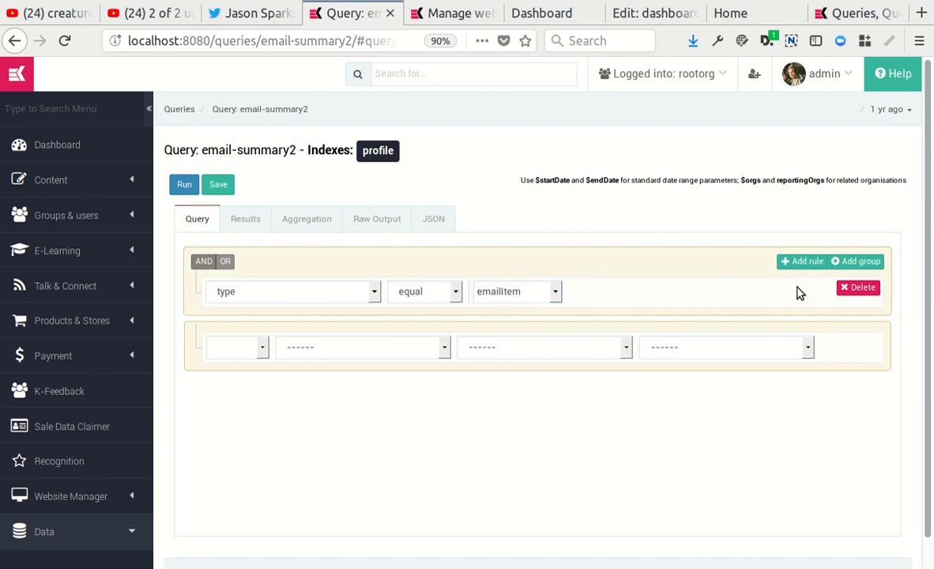
Step: Add a second rule on the sendStatusDate field using the between operator
{"action": "left_click", "coordinate": [800, 262]}
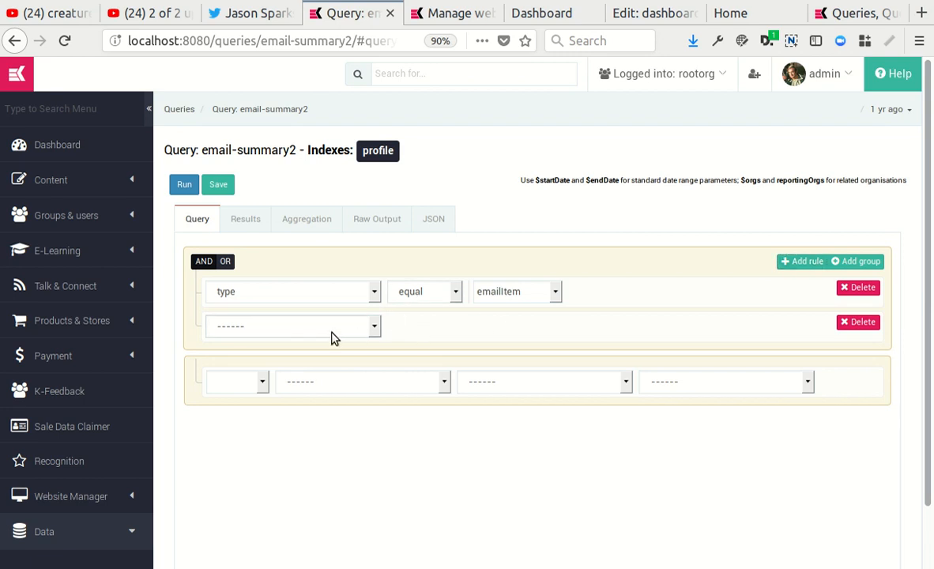
{"action": "left_click", "coordinate": [320, 333]}
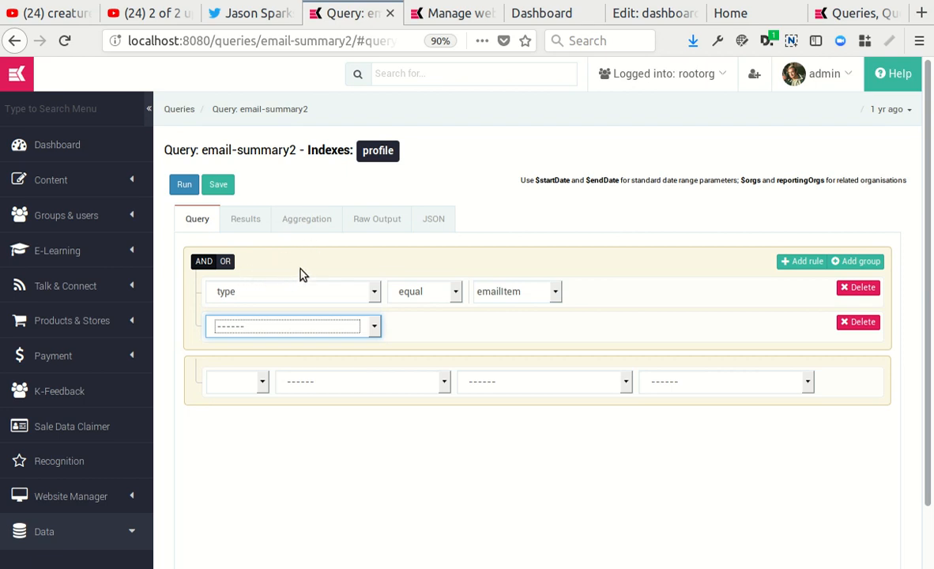
{"action": "key", "text": "s"}
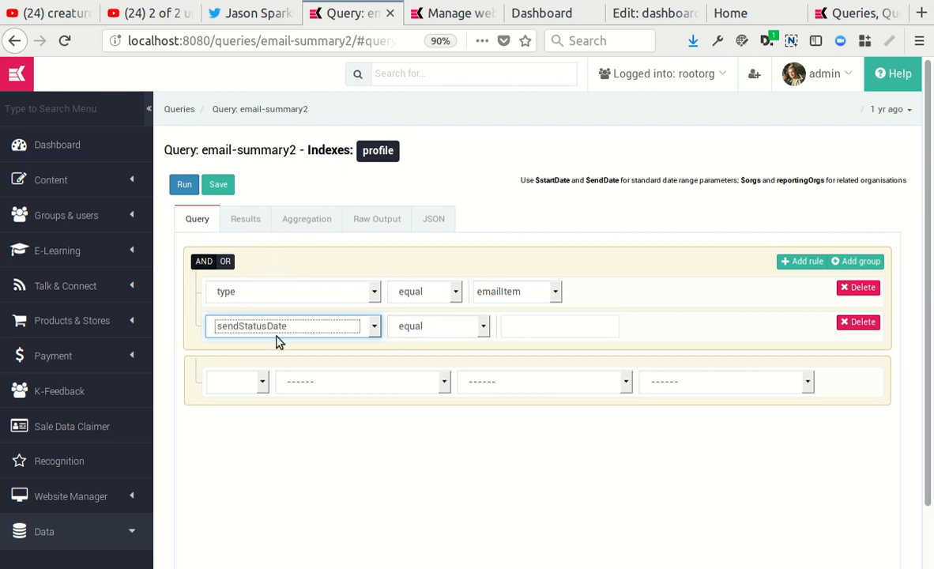
{"action": "key", "text": "Tab"}
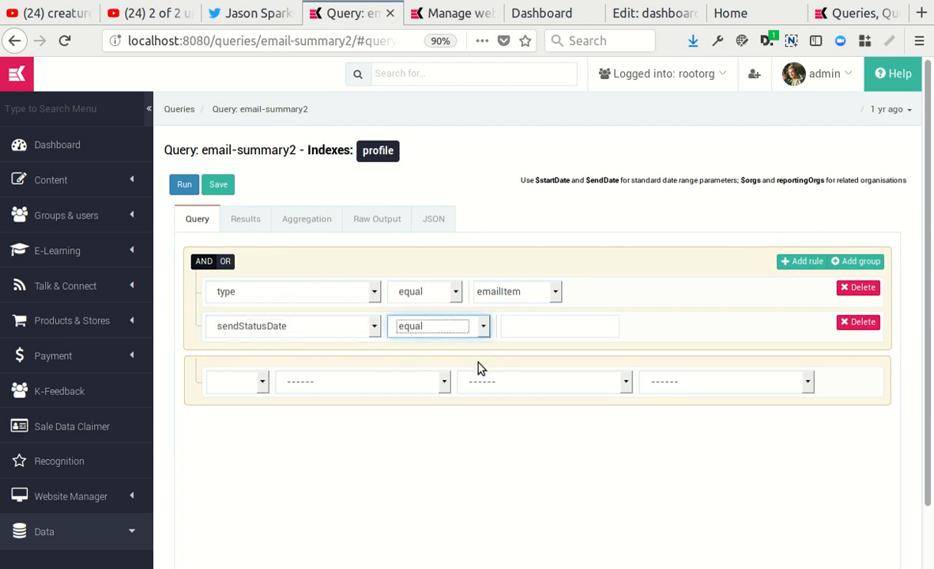
{"action": "key", "text": "b"}
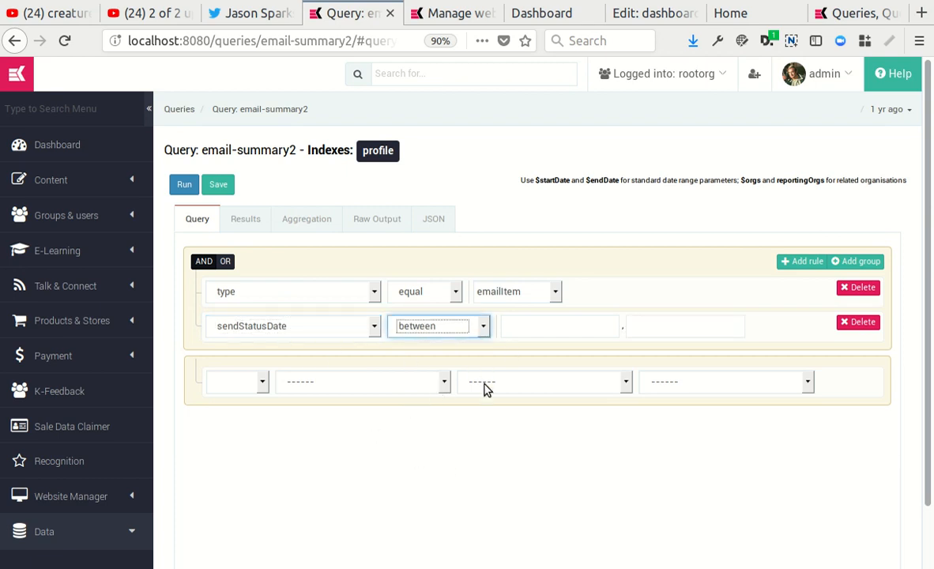
Step: Set the sendStatusDate range to run from $startDate to $endDate
{"action": "left_click", "coordinate": [555, 324]}
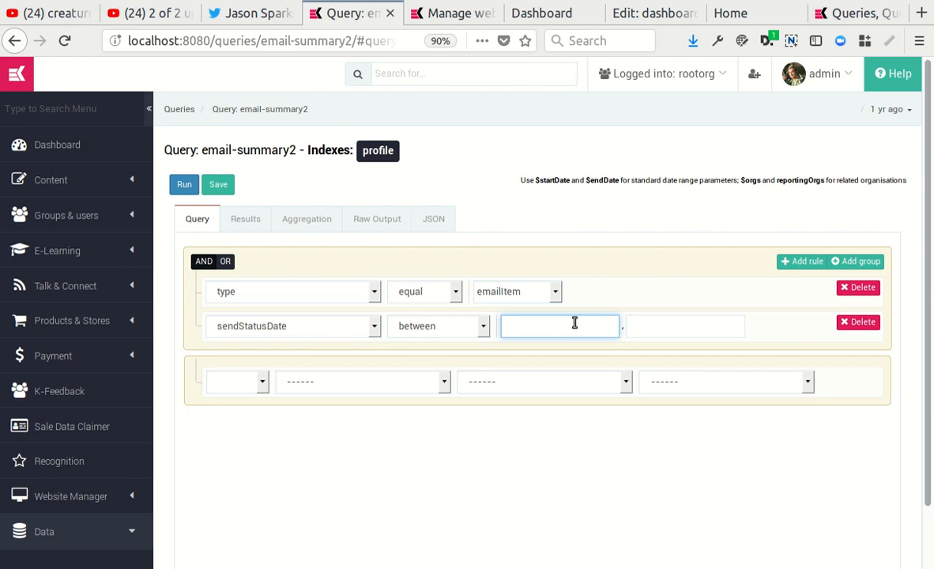
{"action": "left_click", "coordinate": [532, 180]}
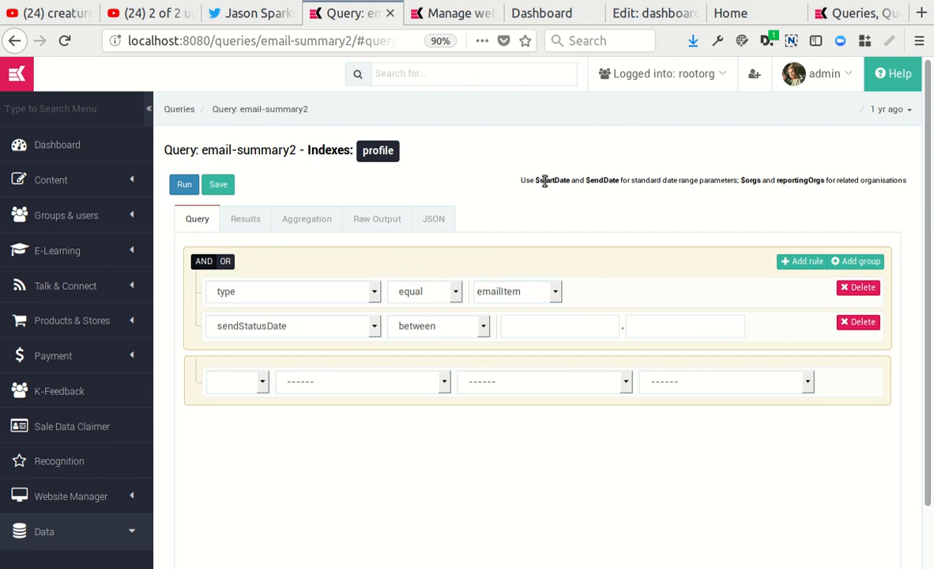
{"action": "left_click_drag", "start_coordinate": [537, 182], "coordinate": [561, 318]}
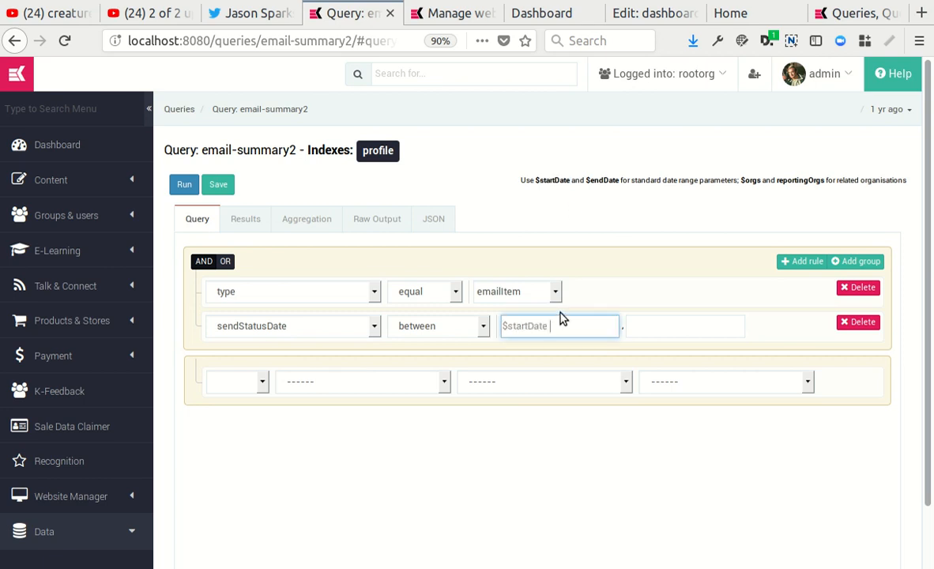
{"action": "left_click_drag", "start_coordinate": [586, 181], "coordinate": [671, 323]}
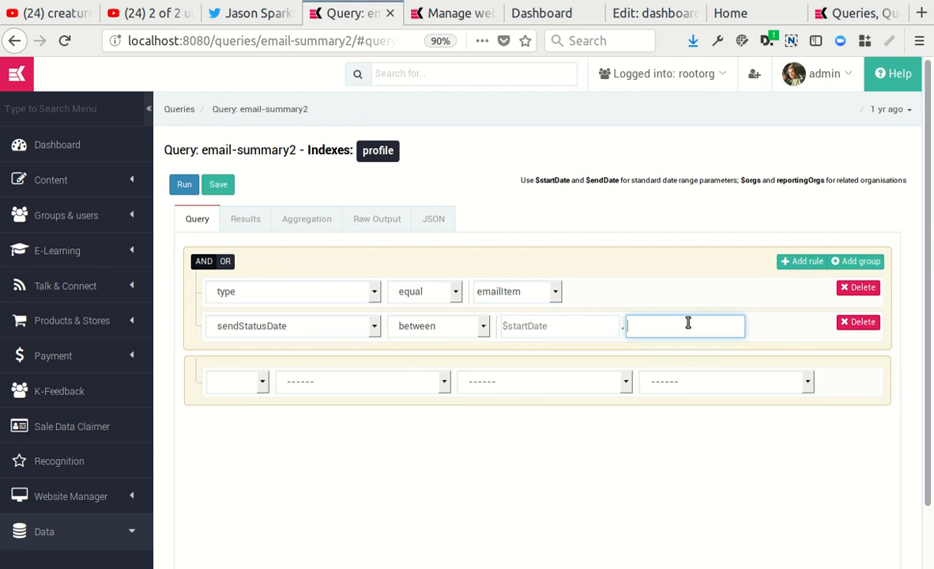
{"action": "left_click", "coordinate": [694, 319]}
{"action": "left_click", "coordinate": [631, 229]}
Step: Save the email-summary2 query and view its results
{"action": "left_click", "coordinate": [222, 184]}
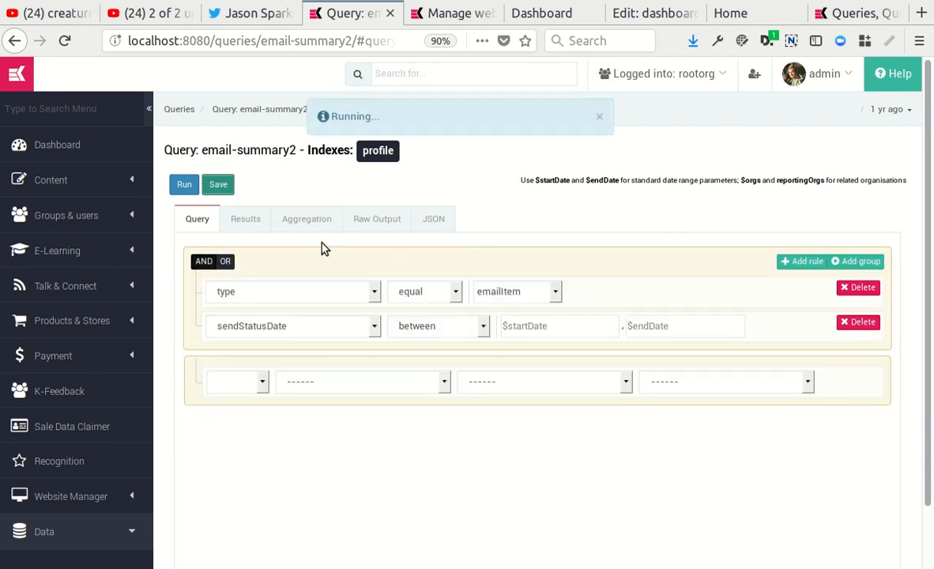
{"action": "left_click", "coordinate": [258, 225]}
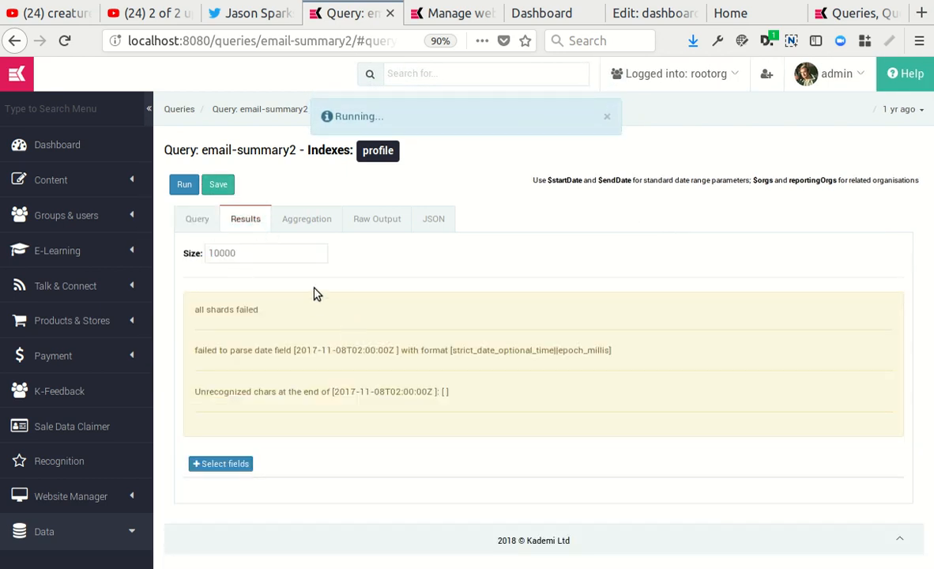
Step: Return to the query rules and remove the trailing spaces after $startDate and $endDate in the sendStatusDate rule
{"action": "left_click", "coordinate": [197, 218]}
{"action": "left_click", "coordinate": [703, 325]}
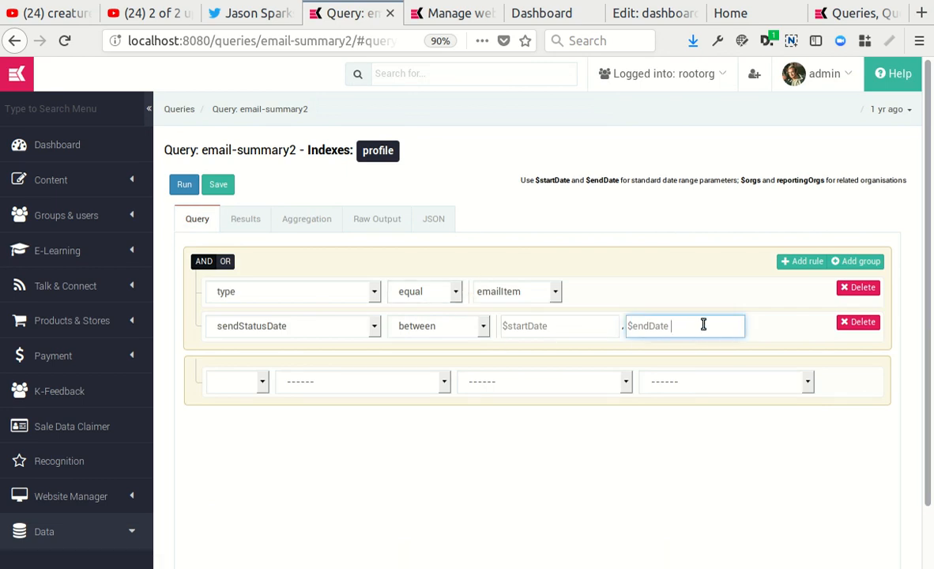
{"action": "left_click", "coordinate": [597, 327]}
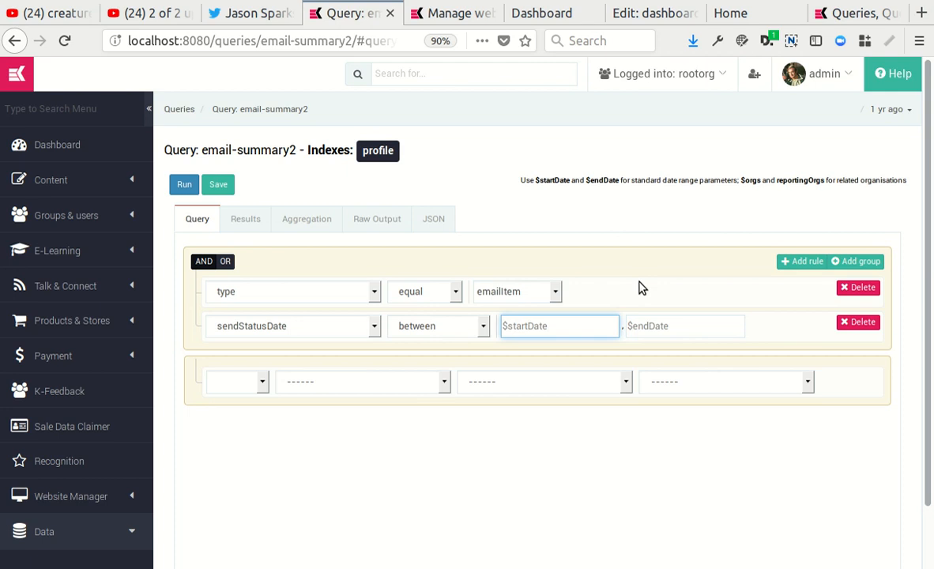
{"action": "left_click", "coordinate": [686, 327]}
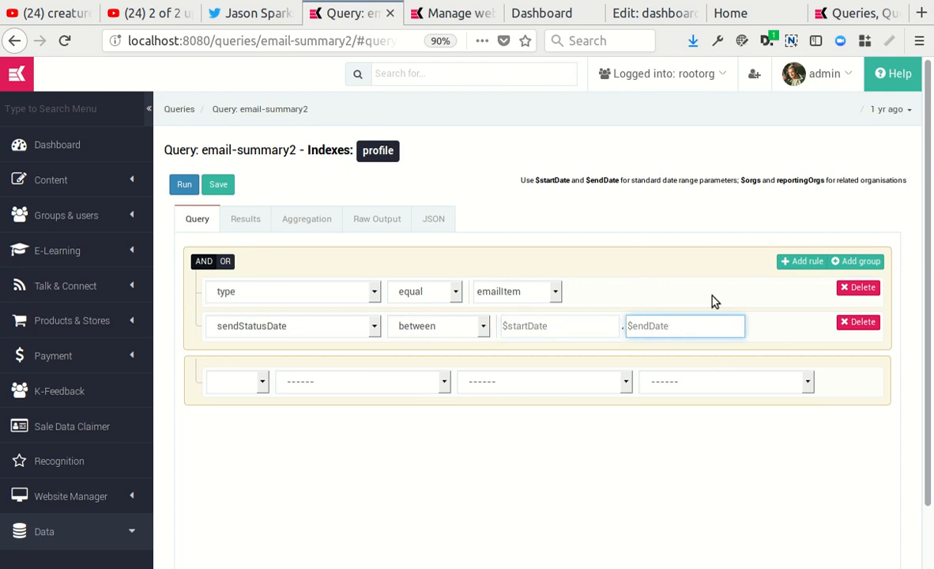
Step: Save the email-summary2 query and choose domain as a field to show in its results
{"action": "left_click", "coordinate": [218, 184]}
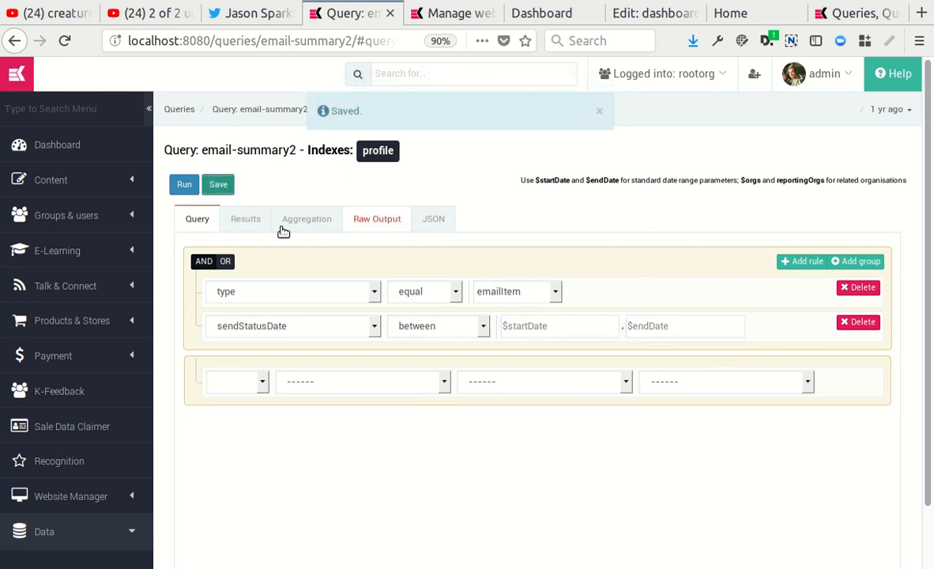
{"action": "left_click", "coordinate": [253, 221]}
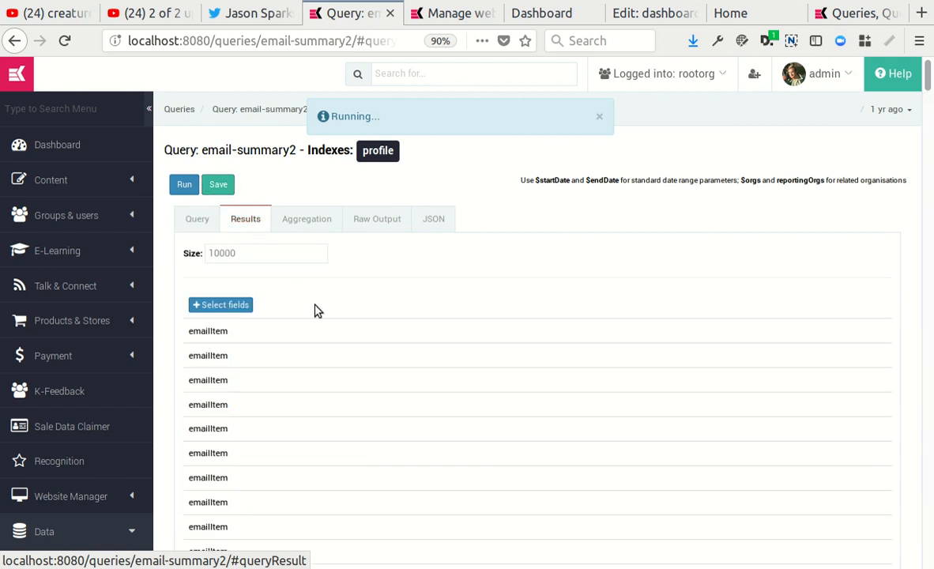
{"action": "left_click", "coordinate": [222, 305]}
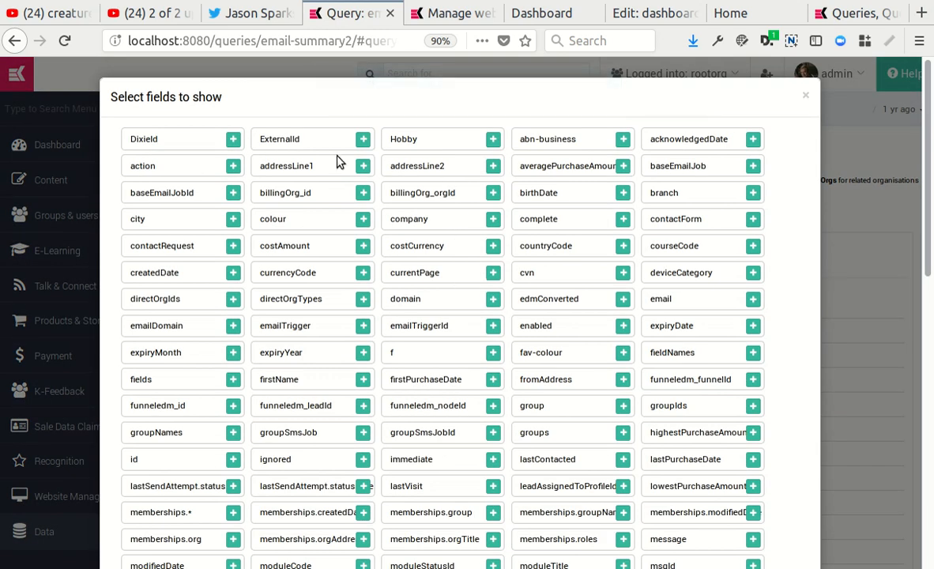
{"action": "key", "text": "ctrl+f"}
{"action": "type", "text": "domain"}
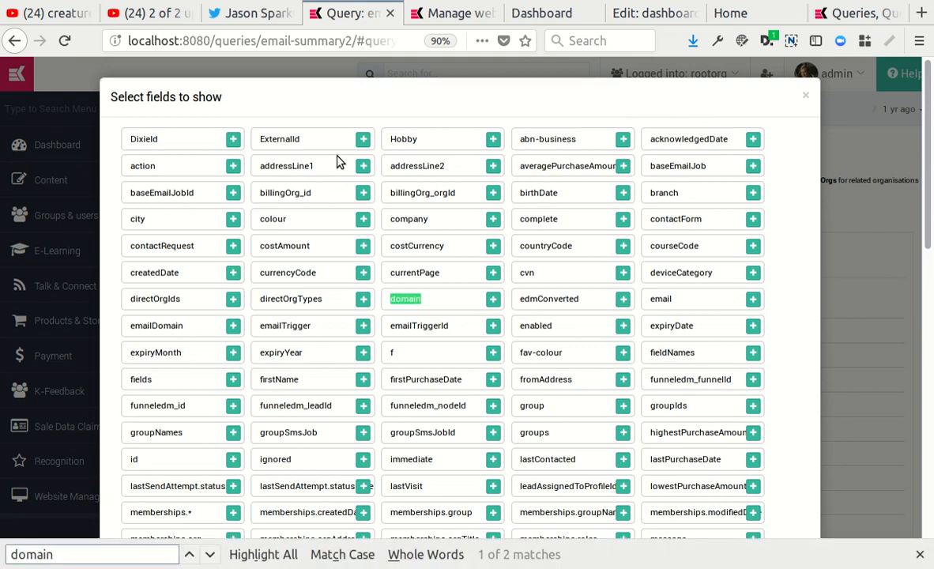
{"action": "key", "text": "ctrl+Return"}
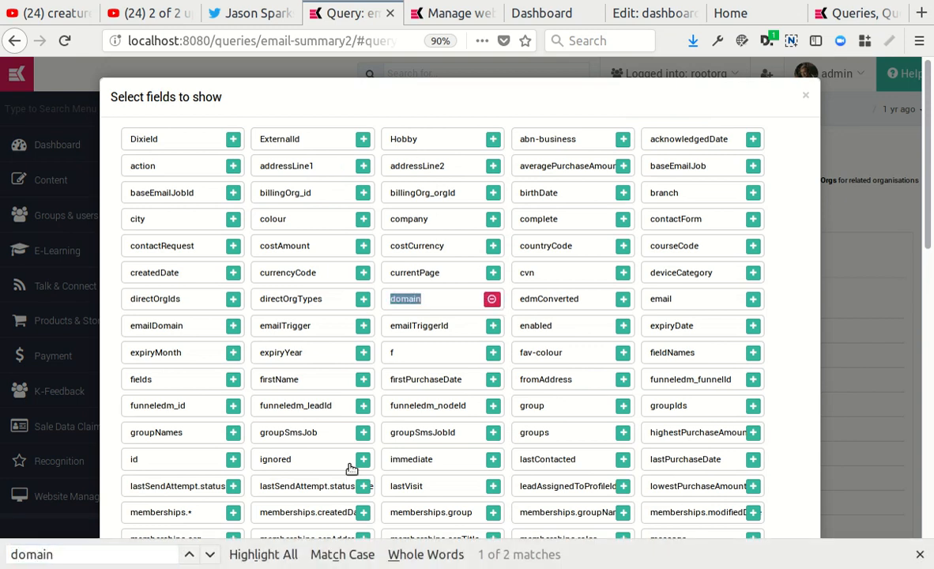
Step: Find the subject field in the field list and add it to the fields to show
{"action": "double_click", "coordinate": [99, 561]}
{"action": "type", "text": "sub"}
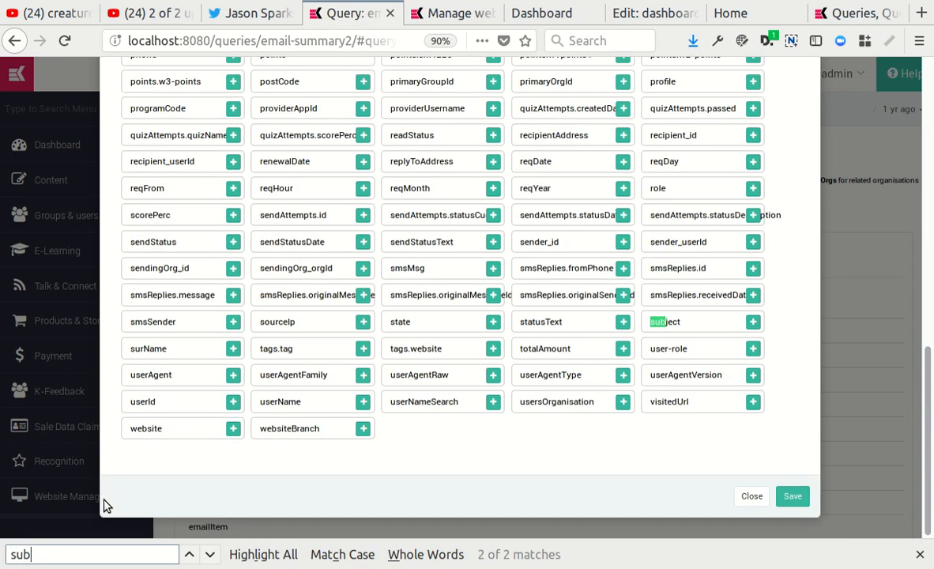
{"action": "left_click", "coordinate": [752, 322]}
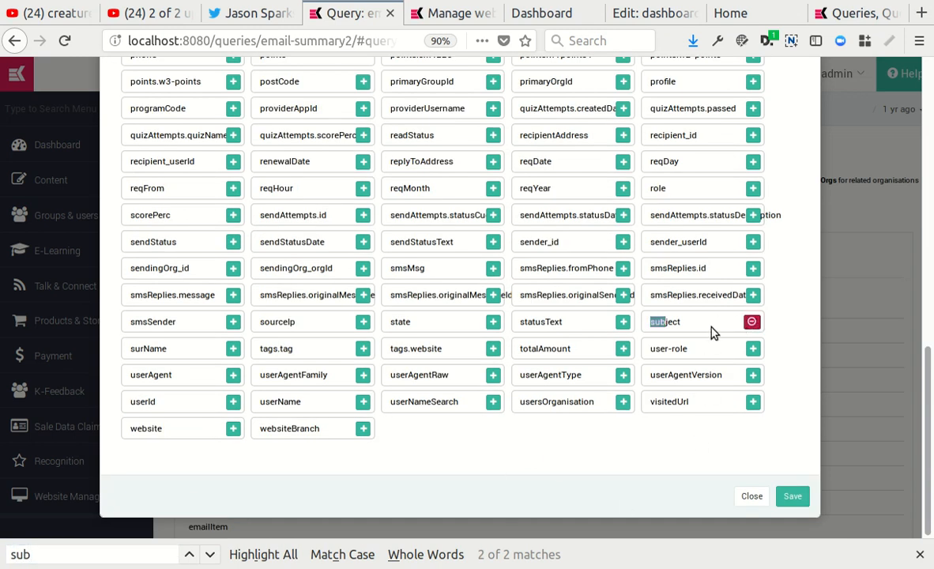
Step: Add the sendStatus and sendStatusDate fields to the fields shown in the results
{"action": "left_click", "coordinate": [94, 547]}
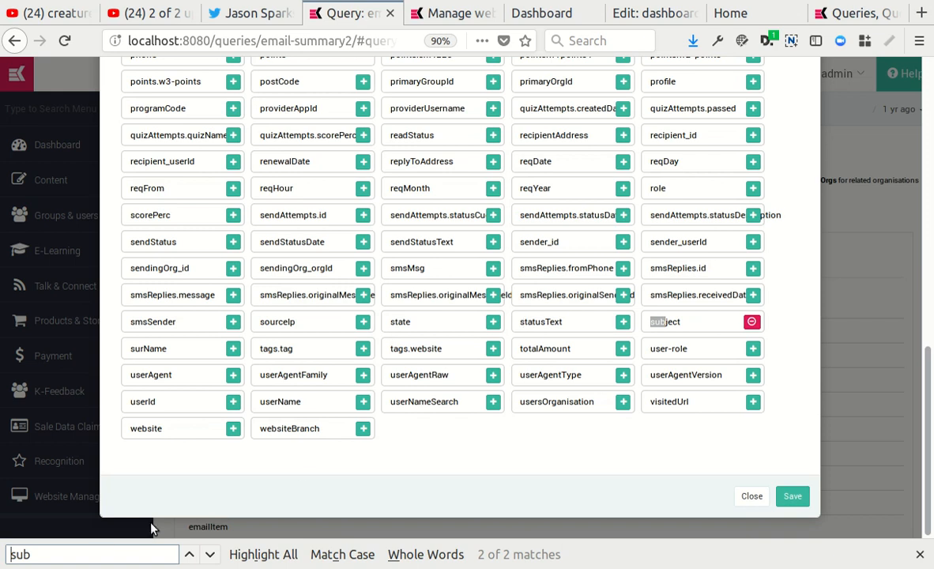
{"action": "double_click", "coordinate": [75, 555]}
{"action": "key", "text": "BackSpace"}
{"action": "type", "text": "sendst"}
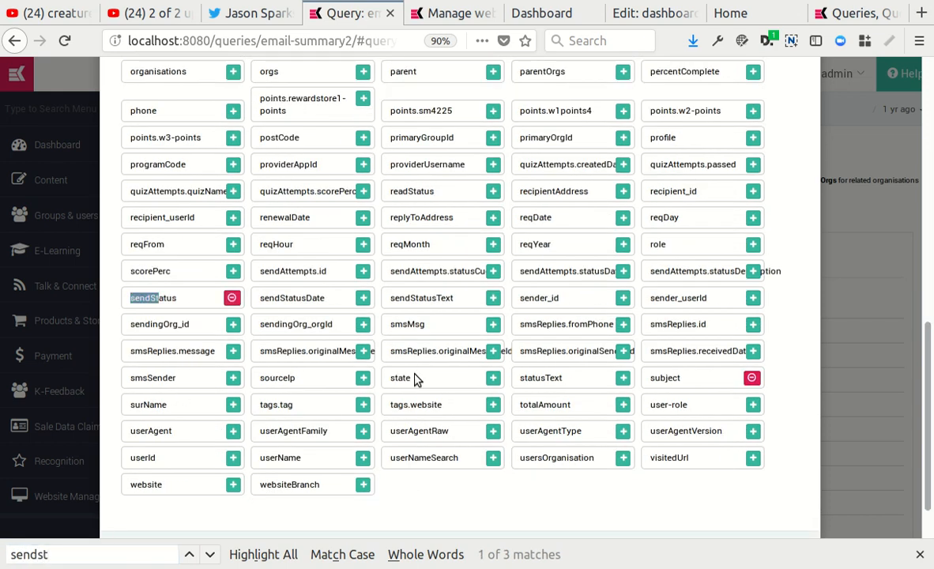
{"action": "scroll", "coordinate": [395, 320], "scroll_direction": "up", "scroll_amount": 1}
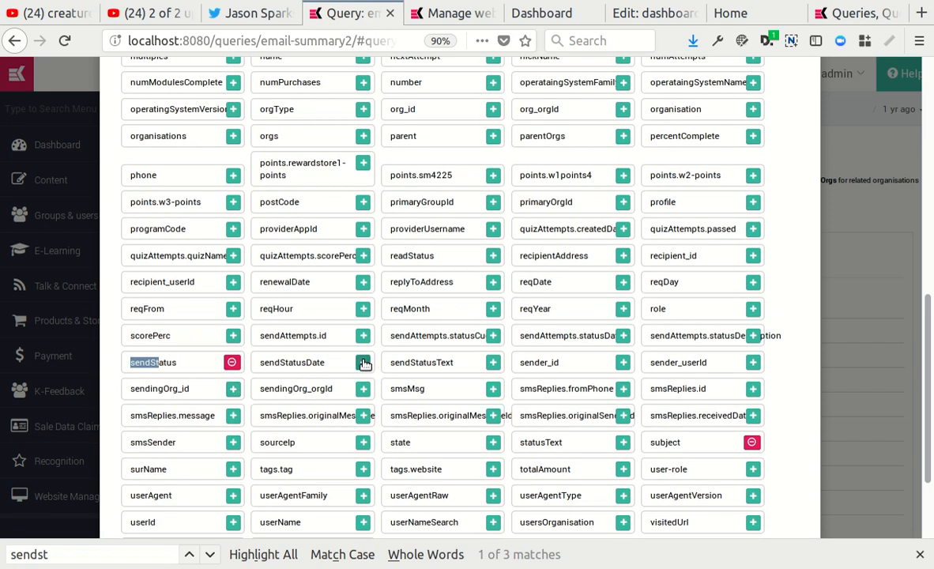
{"action": "scroll", "coordinate": [596, 382], "scroll_direction": "up", "scroll_amount": 10}
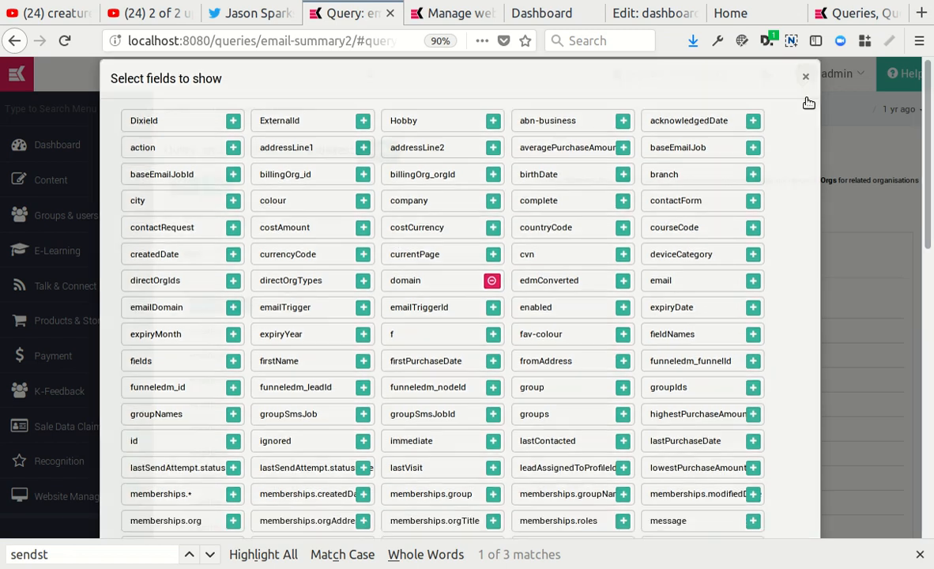
Step: Save the selected result fields and view the refreshed results of the query
{"action": "left_click", "coordinate": [807, 98]}
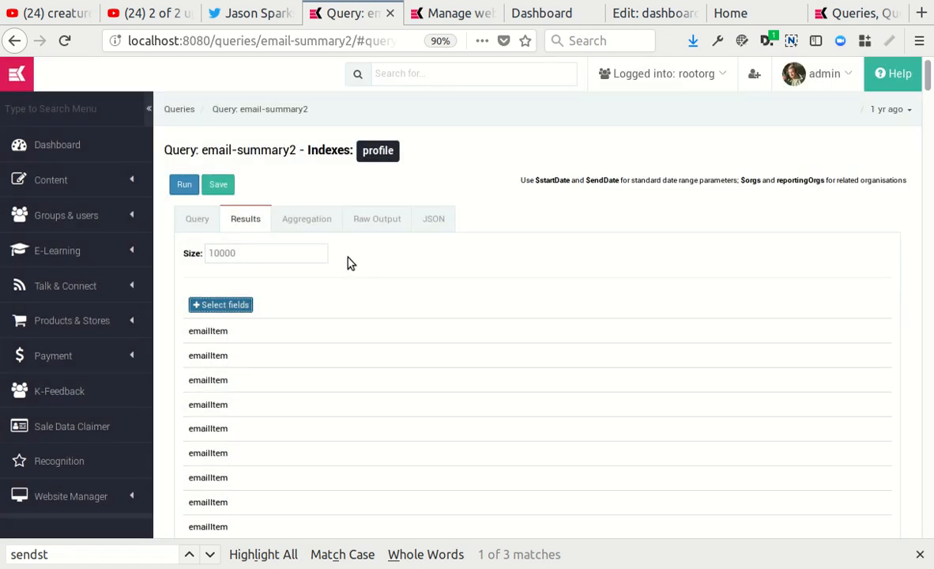
{"action": "left_click", "coordinate": [241, 315]}
{"action": "scroll", "coordinate": [708, 429], "scroll_direction": "down", "scroll_amount": 10}
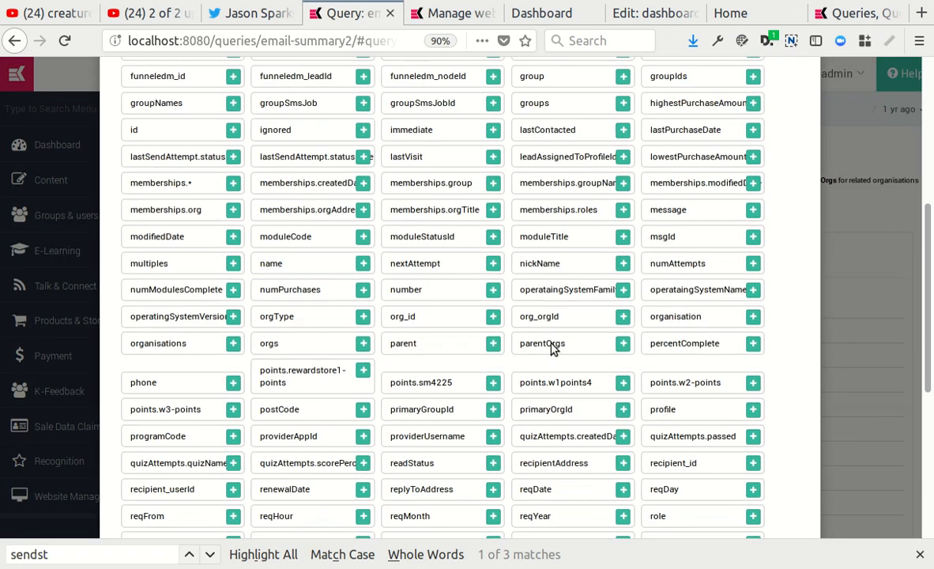
{"action": "left_click", "coordinate": [794, 495]}
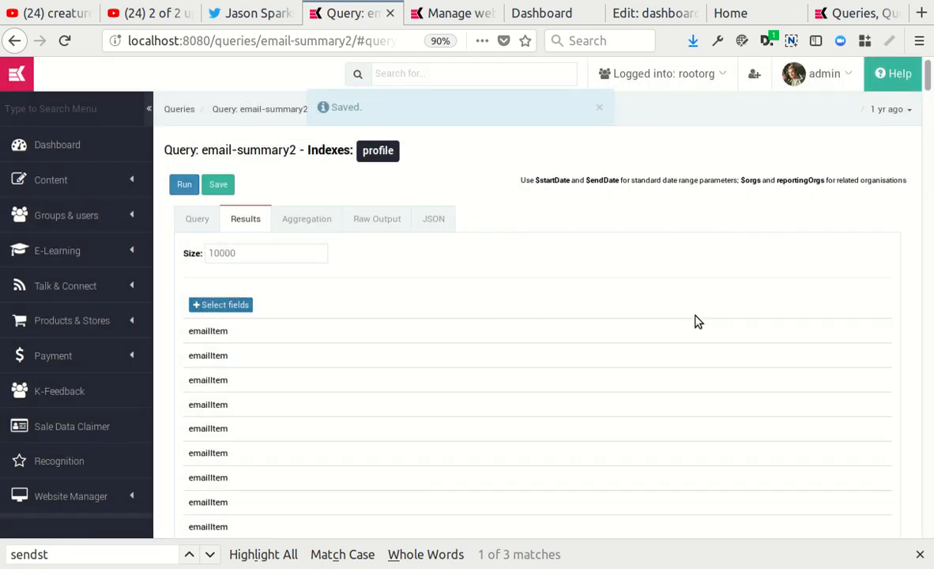
{"action": "left_click", "coordinate": [252, 218]}
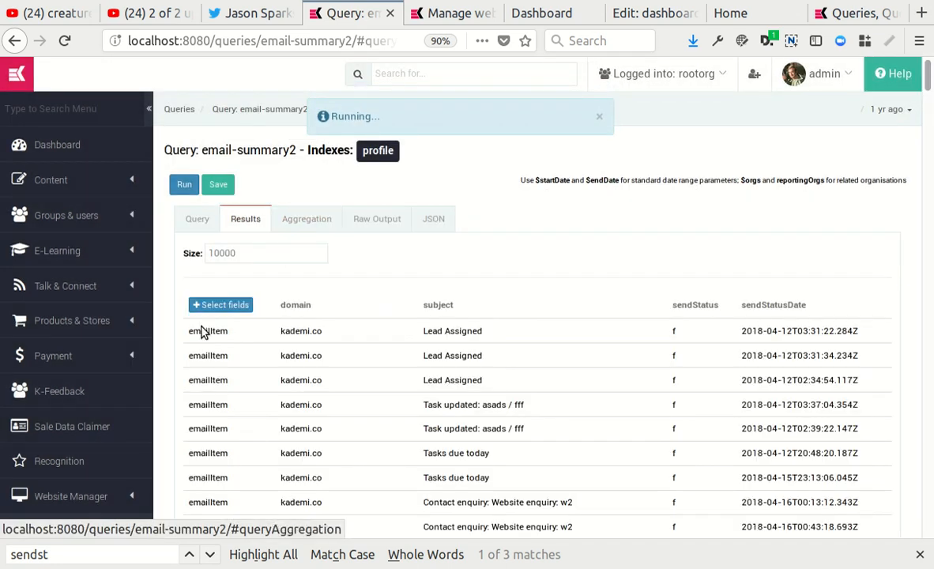
{"action": "scroll", "coordinate": [419, 357], "scroll_direction": "down", "scroll_amount": 2}
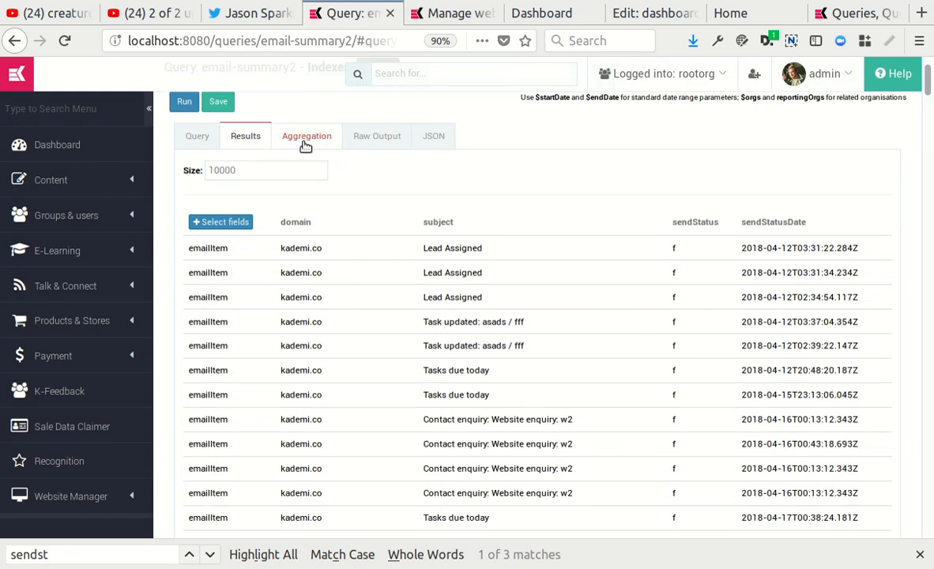
Step: Review the query's rules, results and aggregation settings, and check the email charts on the reporting dashboard
{"action": "left_click", "coordinate": [202, 139]}
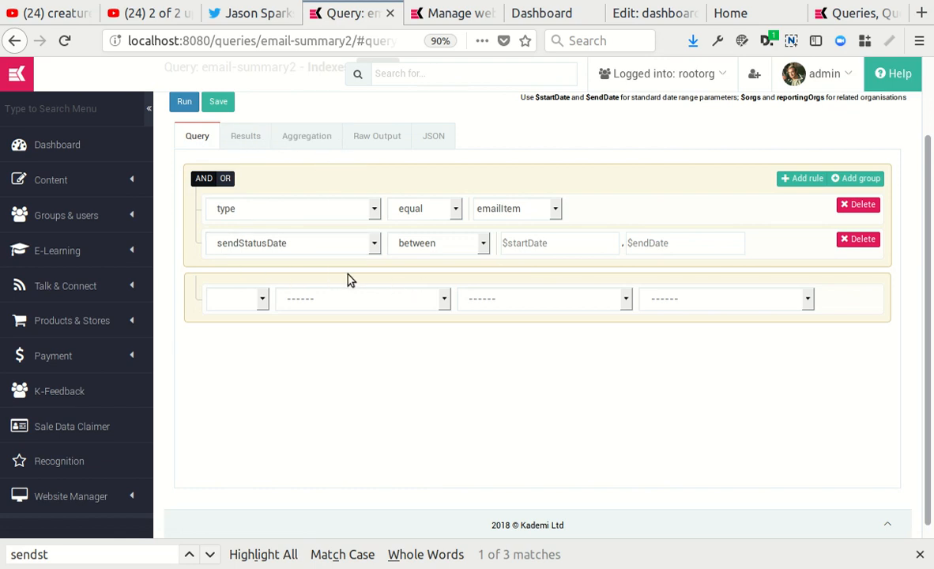
{"action": "left_click", "coordinate": [234, 140]}
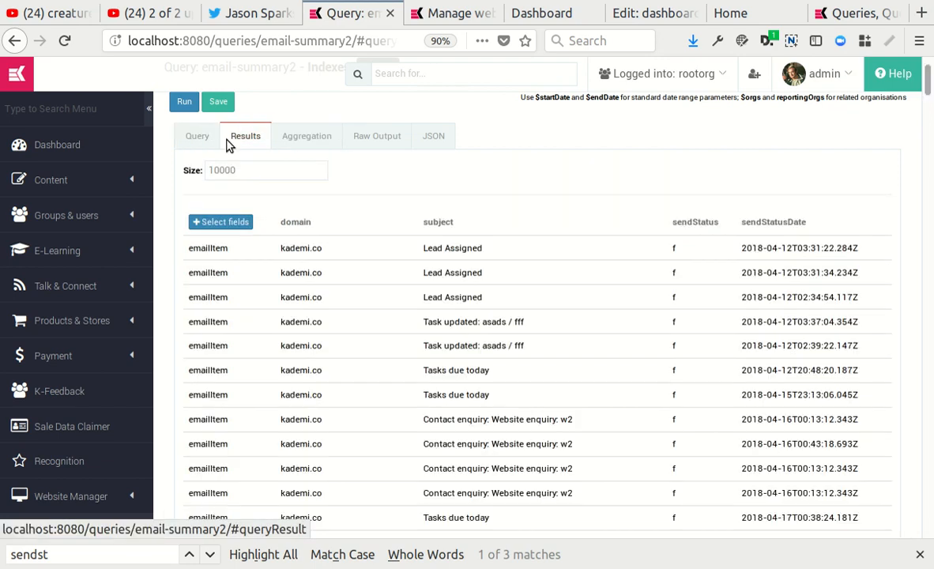
{"action": "left_click", "coordinate": [286, 135]}
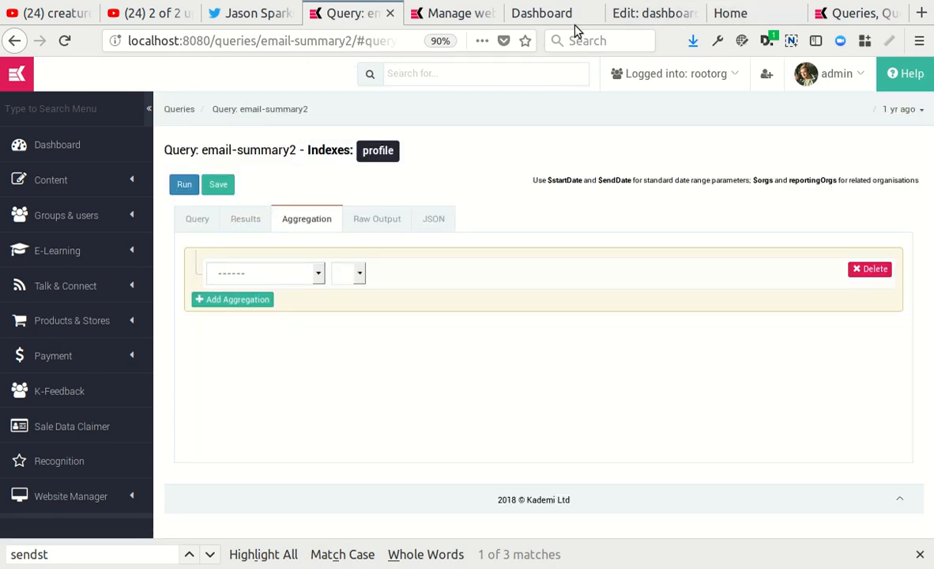
{"action": "left_click", "coordinate": [554, 18]}
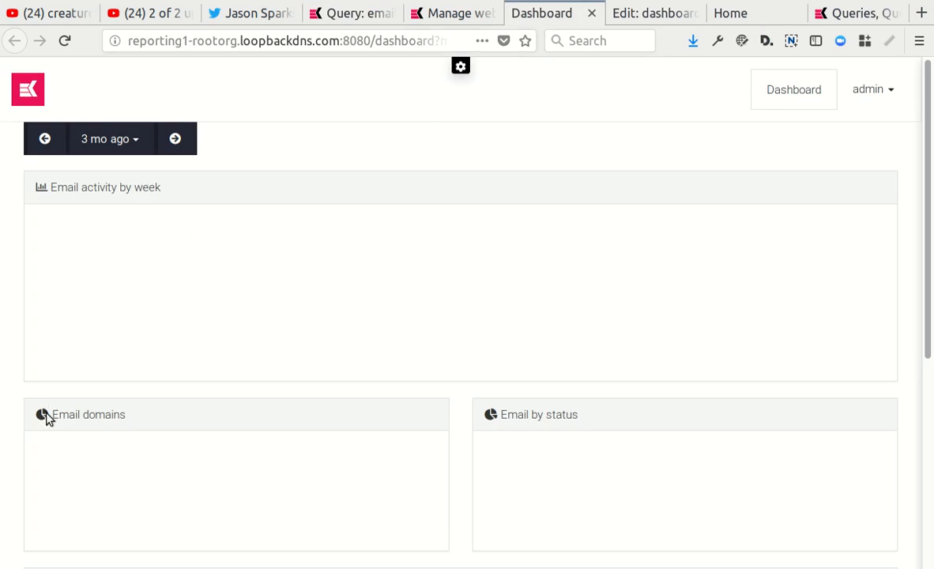
{"action": "left_click", "coordinate": [461, 12]}
{"action": "left_click", "coordinate": [347, 22]}
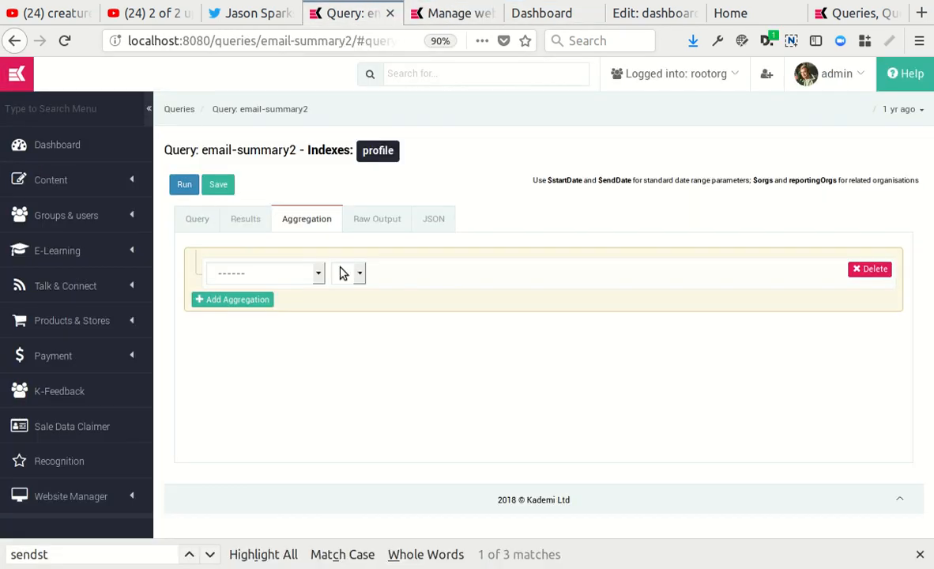
Step: Set the query's first aggregation to DATE_HISTOGRAM on sendStatusDate with an interval of week
{"action": "left_click", "coordinate": [274, 276]}
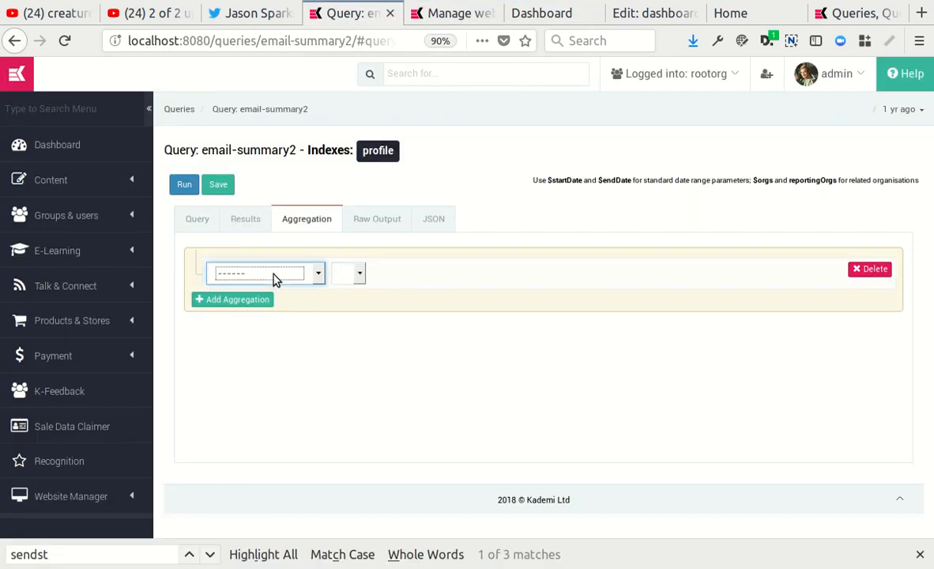
{"action": "left_click", "coordinate": [249, 480]}
{"action": "left_click", "coordinate": [417, 275]}
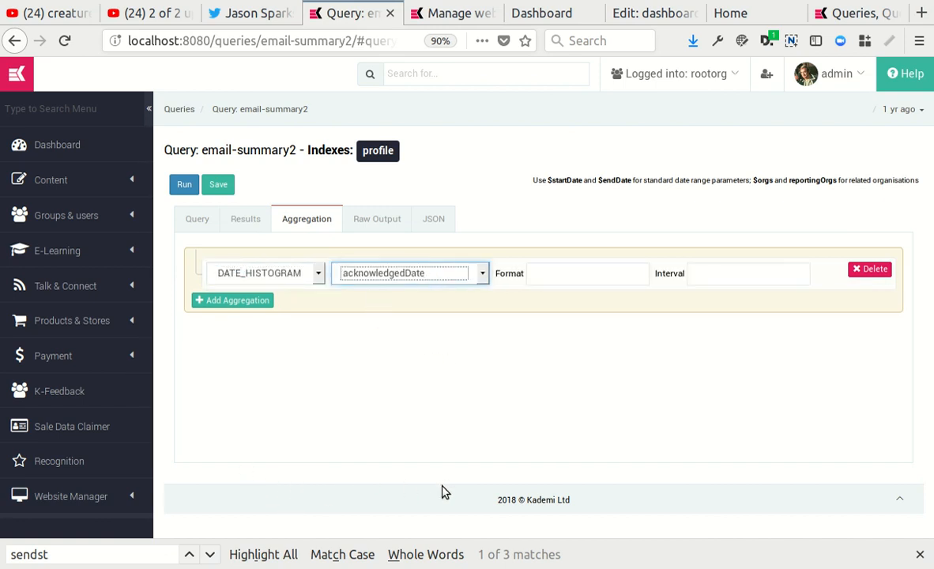
{"action": "left_click", "coordinate": [424, 503]}
{"action": "left_click", "coordinate": [754, 273]}
{"action": "left_click", "coordinate": [754, 273]}
{"action": "type", "text": "week"}
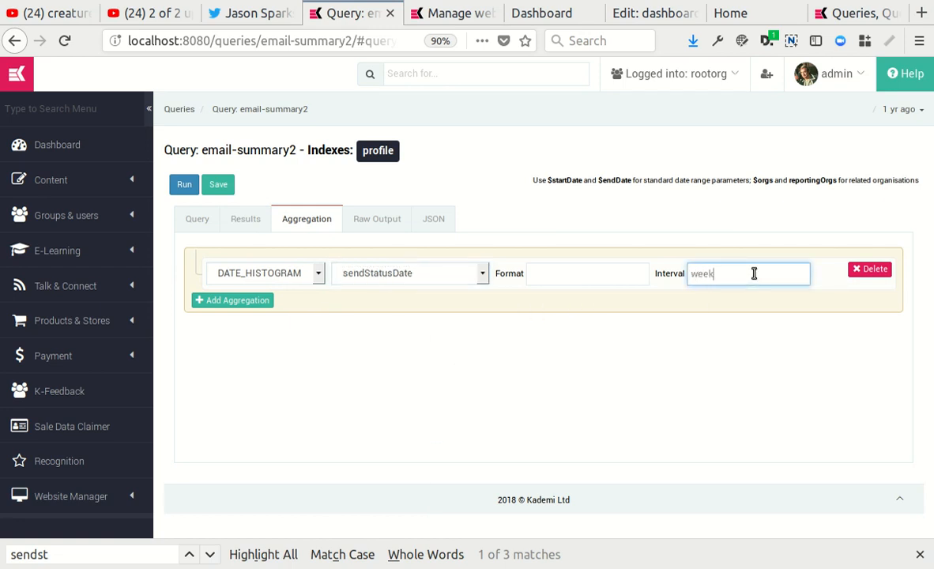
{"action": "left_click", "coordinate": [696, 255]}
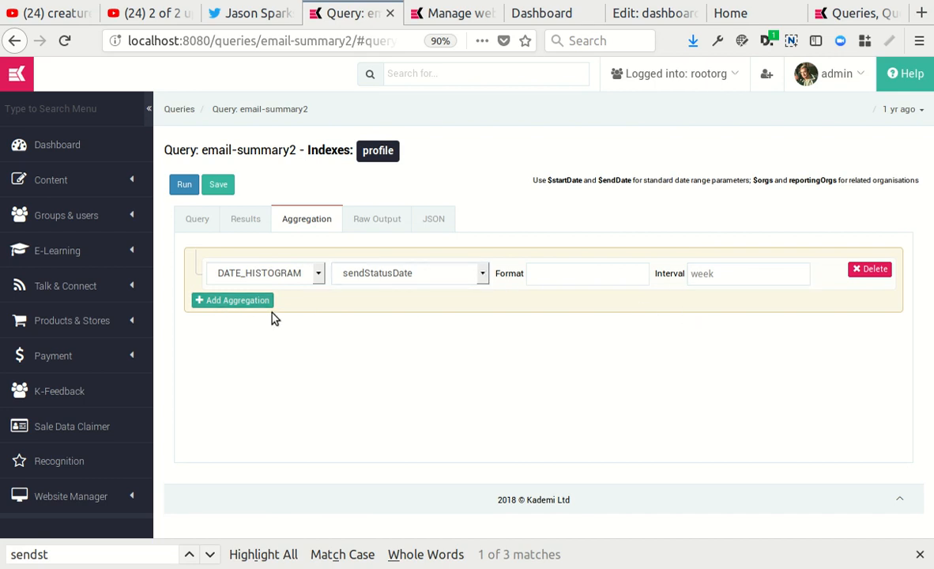
Step: Add a second aggregation of type TERMS on the domain field with size 5
{"action": "left_click", "coordinate": [248, 301]}
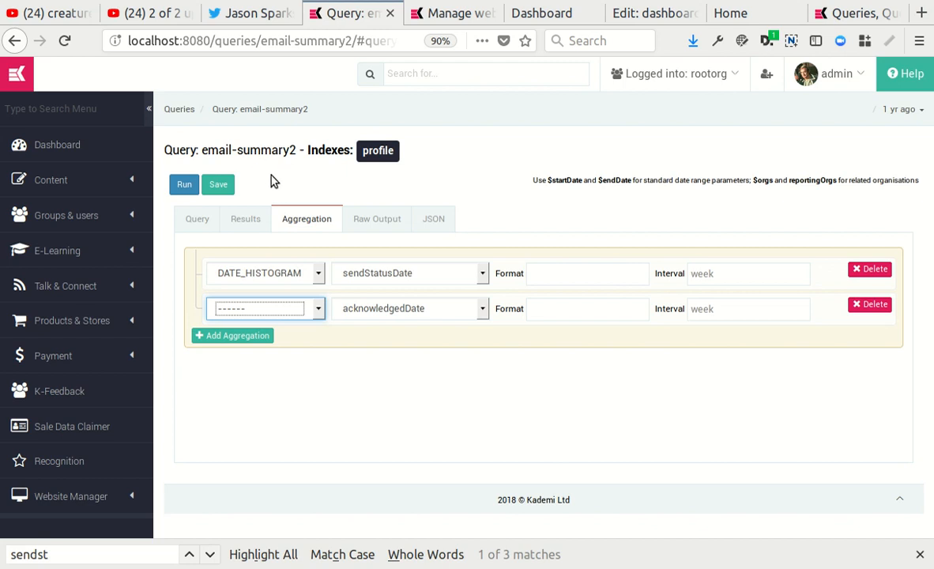
{"action": "left_click", "coordinate": [237, 192]}
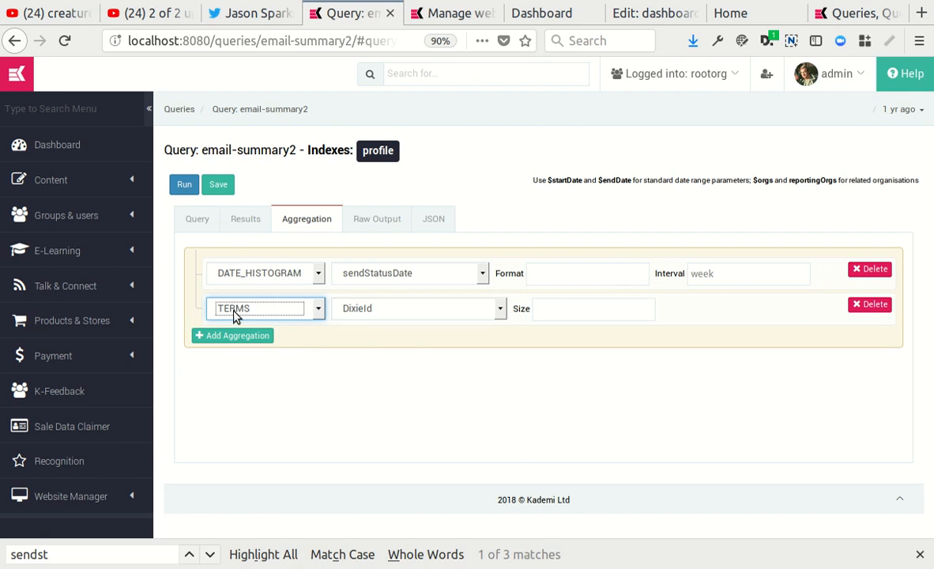
{"action": "left_click", "coordinate": [372, 309]}
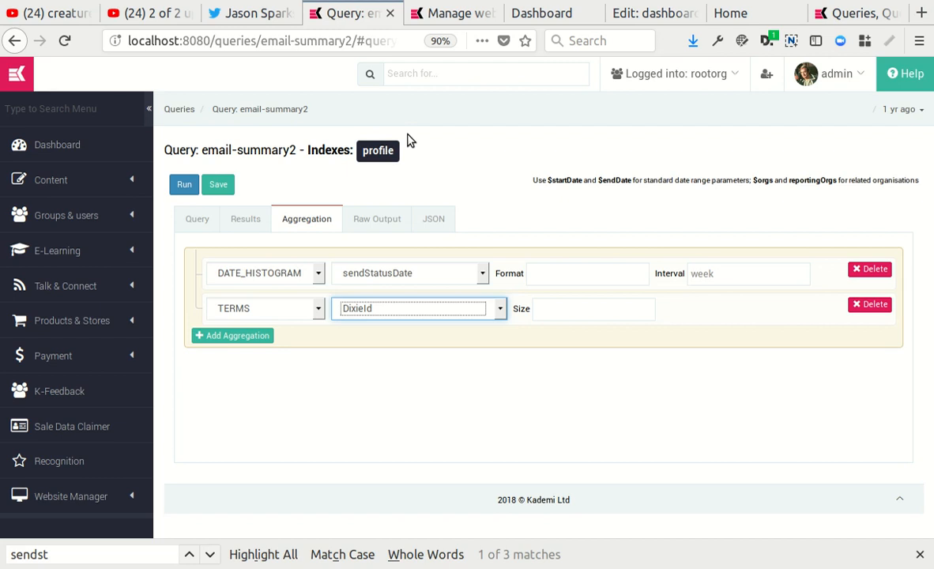
{"action": "key", "text": "Down"}
{"action": "left_click", "coordinate": [457, 358]}
{"action": "left_click", "coordinate": [585, 309]}
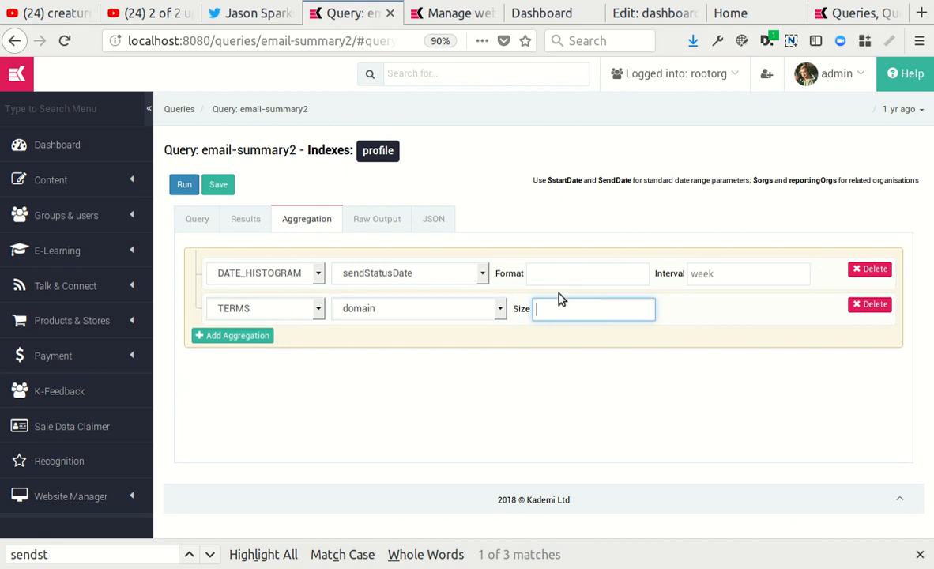
{"action": "left_click", "coordinate": [573, 345]}
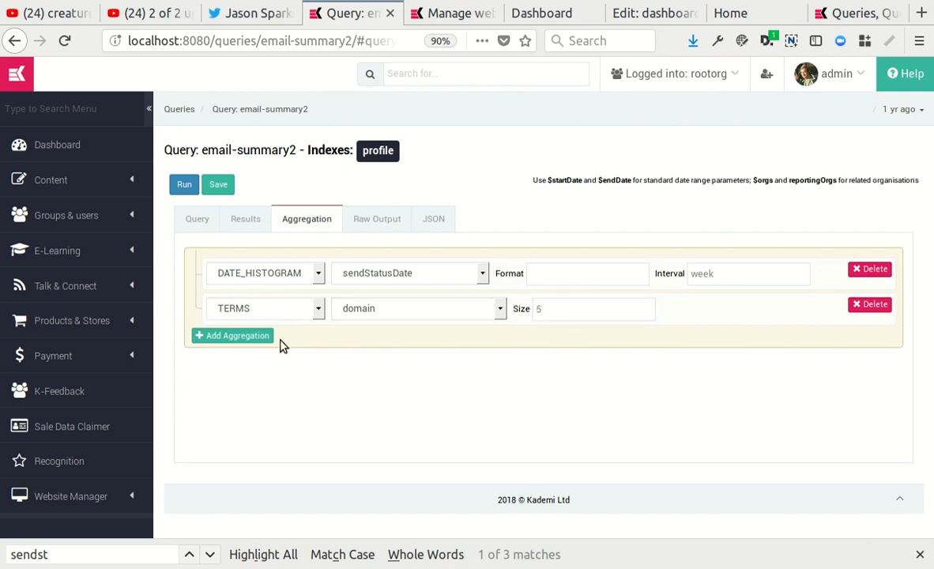
Step: Add a third aggregation of type TERMS on the sendStatus field with size 5 and save the query
{"action": "left_click", "coordinate": [251, 335]}
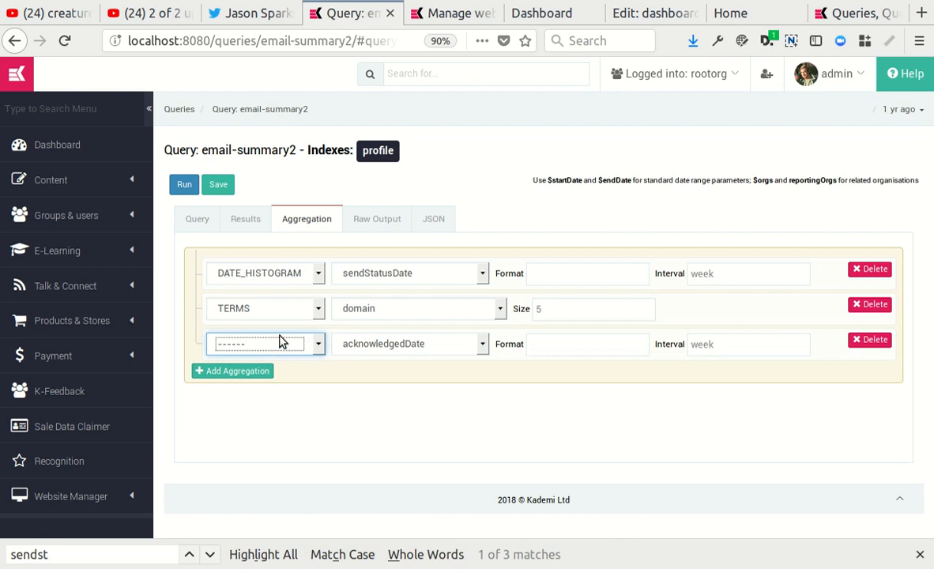
{"action": "left_click", "coordinate": [230, 240]}
{"action": "left_click", "coordinate": [403, 341]}
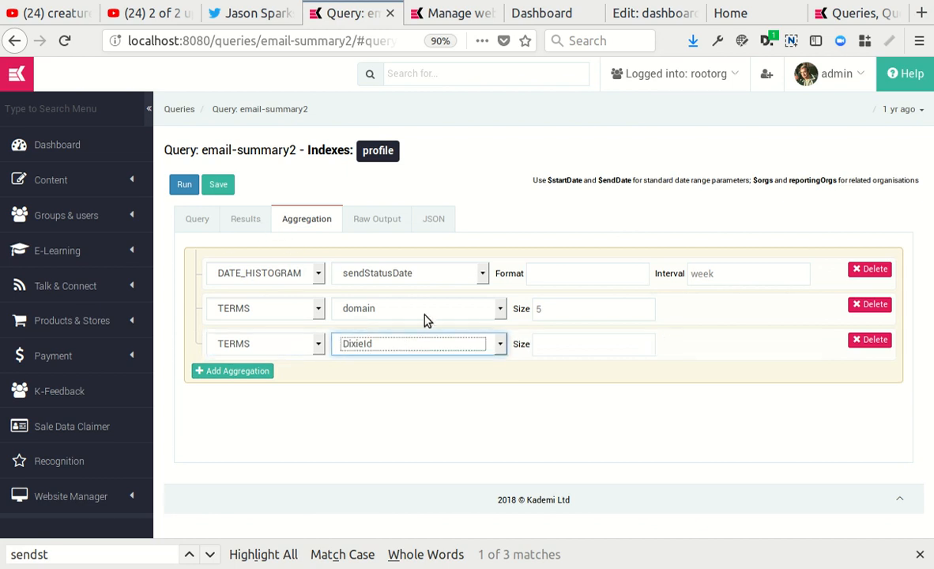
{"action": "left_click", "coordinate": [392, 315]}
{"action": "left_click", "coordinate": [580, 350]}
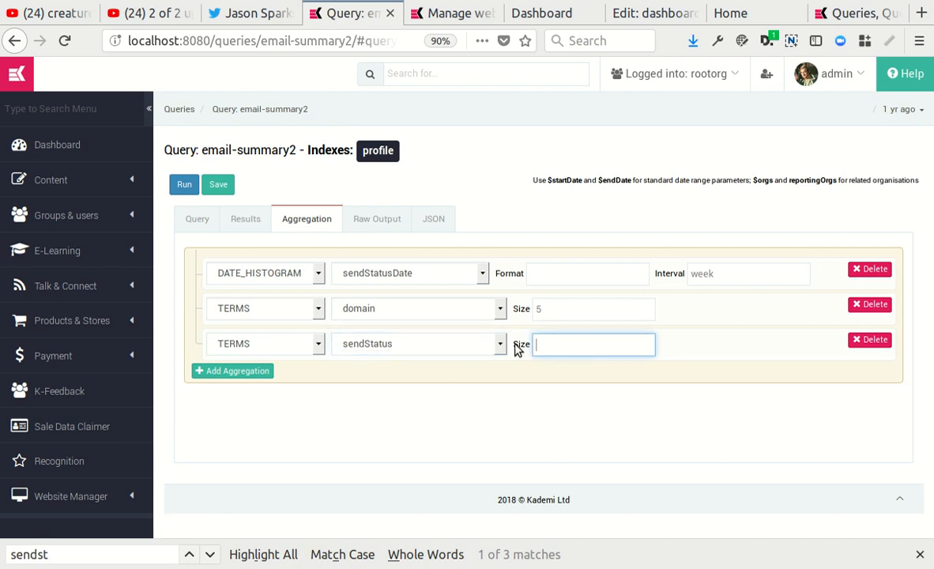
{"action": "type", "text": "5"}
{"action": "left_click", "coordinate": [474, 368]}
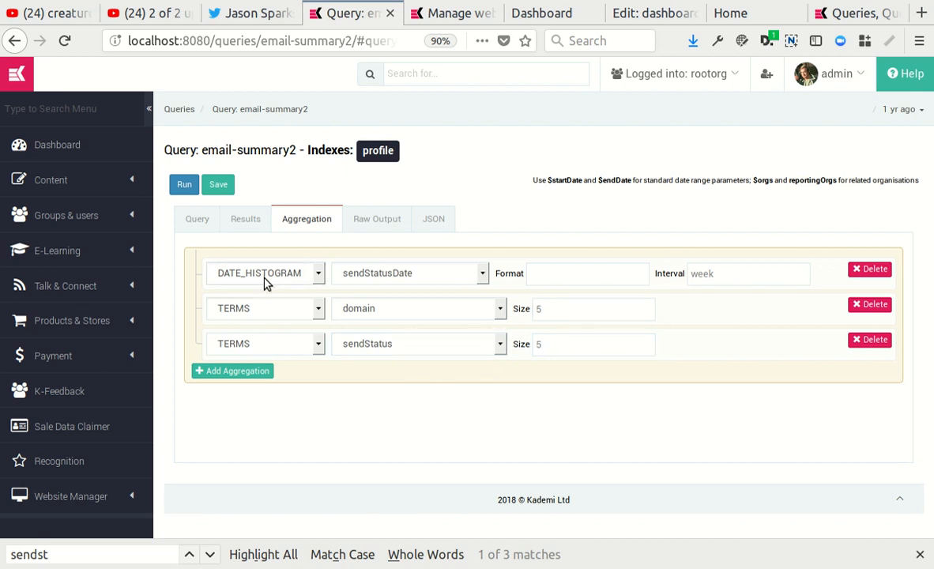
{"action": "left_click", "coordinate": [217, 192]}
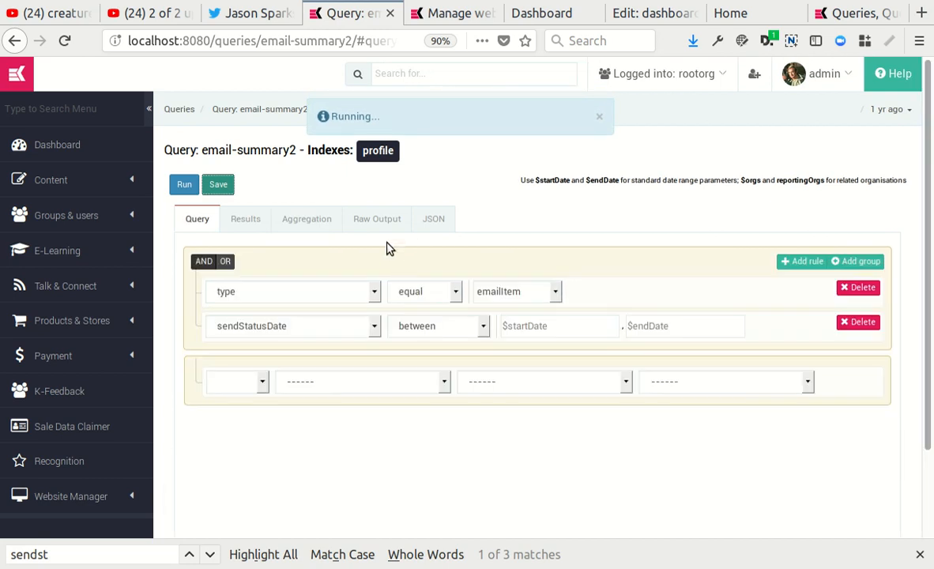
Step: Examine the TERMS_domain table in the query's aggregation output, including the counts listed for each email domain
{"action": "left_click", "coordinate": [304, 219]}
{"action": "scroll", "coordinate": [475, 395], "scroll_direction": "down", "scroll_amount": 2}
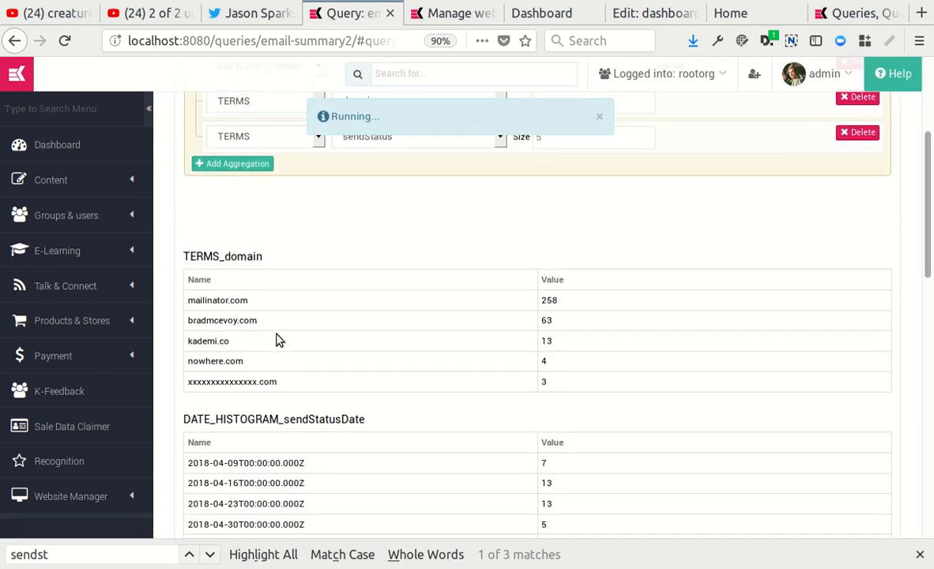
{"action": "scroll", "coordinate": [251, 278], "scroll_direction": "up", "scroll_amount": 2}
{"action": "scroll", "coordinate": [256, 368], "scroll_direction": "down", "scroll_amount": 3}
{"action": "scroll", "coordinate": [328, 373], "scroll_direction": "down", "scroll_amount": 1}
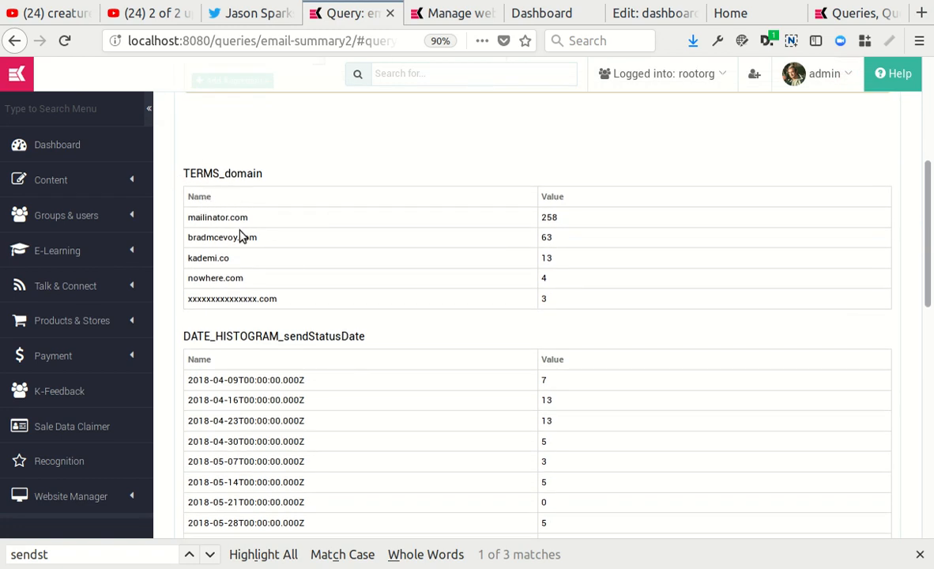
{"action": "left_click_drag", "start_coordinate": [195, 218], "coordinate": [308, 227]}
{"action": "left_click", "coordinate": [308, 228]}
{"action": "left_click_drag", "start_coordinate": [194, 218], "coordinate": [411, 225]}
{"action": "left_click", "coordinate": [411, 226]}
Step: Review the weekly sendStatusDate histogram and the sendStatus counts in the aggregation output, and revisit the query results
{"action": "scroll", "coordinate": [323, 272], "scroll_direction": "down", "scroll_amount": 2}
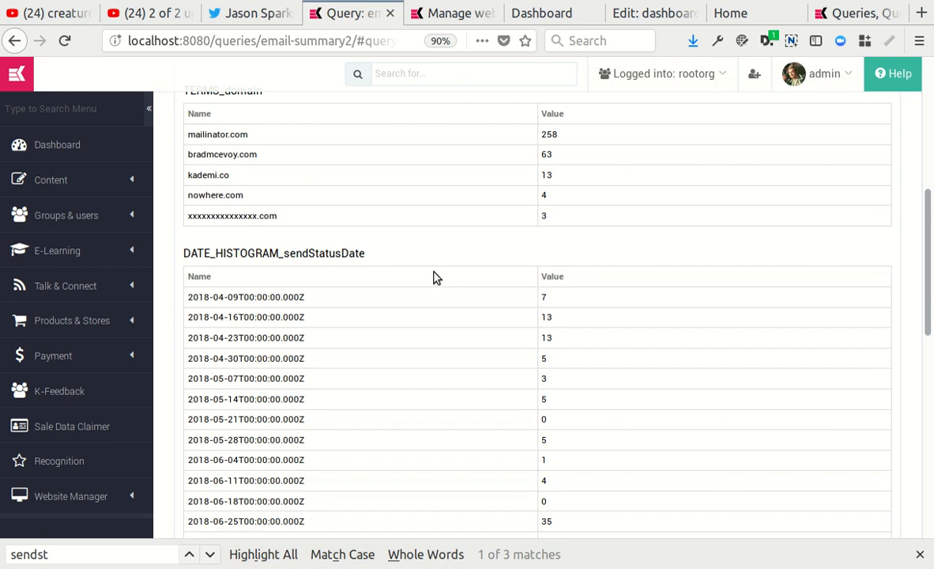
{"action": "scroll", "coordinate": [348, 272], "scroll_direction": "down", "scroll_amount": 2}
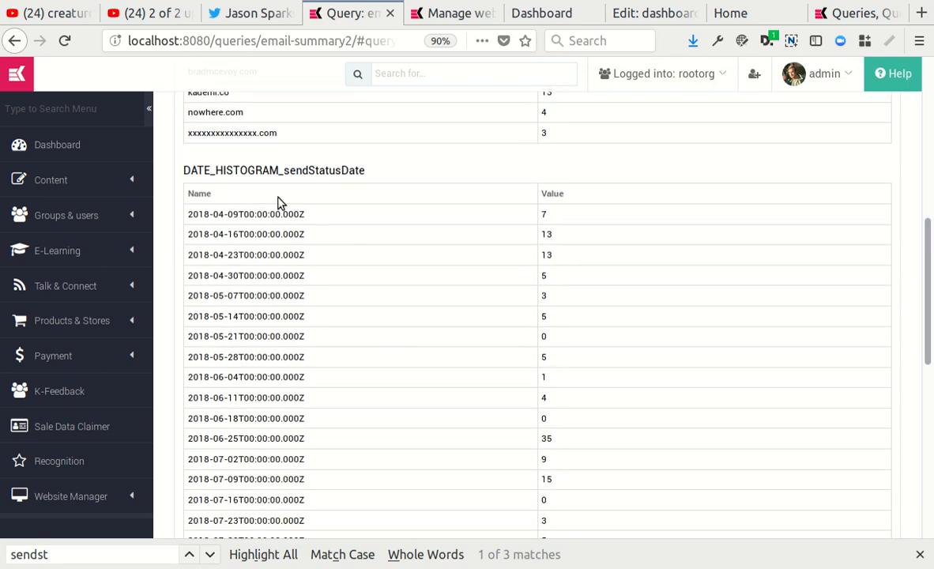
{"action": "scroll", "coordinate": [269, 273], "scroll_direction": "down", "scroll_amount": 12}
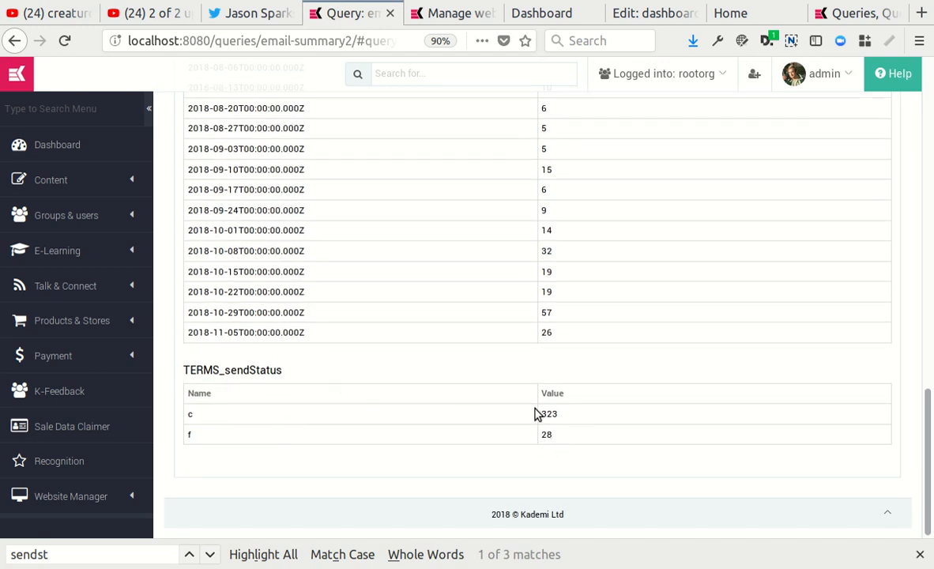
{"action": "scroll", "coordinate": [611, 438], "scroll_direction": "up", "scroll_amount": 9}
{"action": "scroll", "coordinate": [573, 416], "scroll_direction": "up", "scroll_amount": 15}
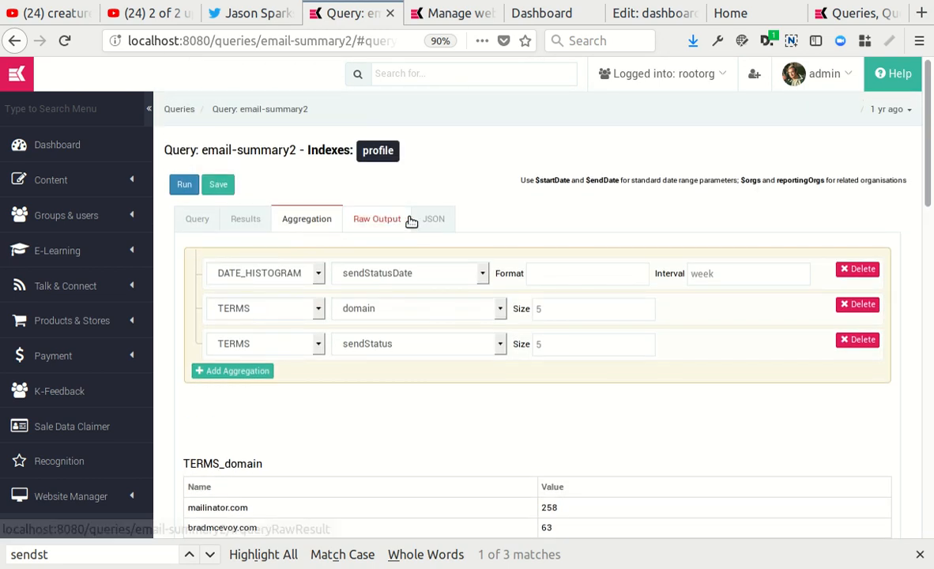
{"action": "left_click", "coordinate": [245, 218]}
{"action": "left_click", "coordinate": [308, 222]}
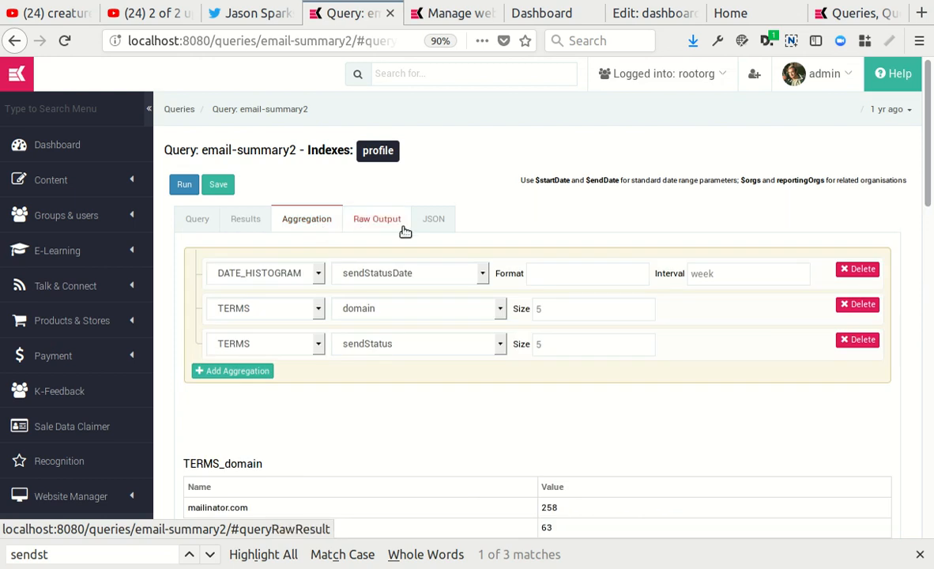
Step: Add a third rule to the query's AND group on the parentOrgs field with the operator "in"
{"action": "left_click", "coordinate": [196, 222]}
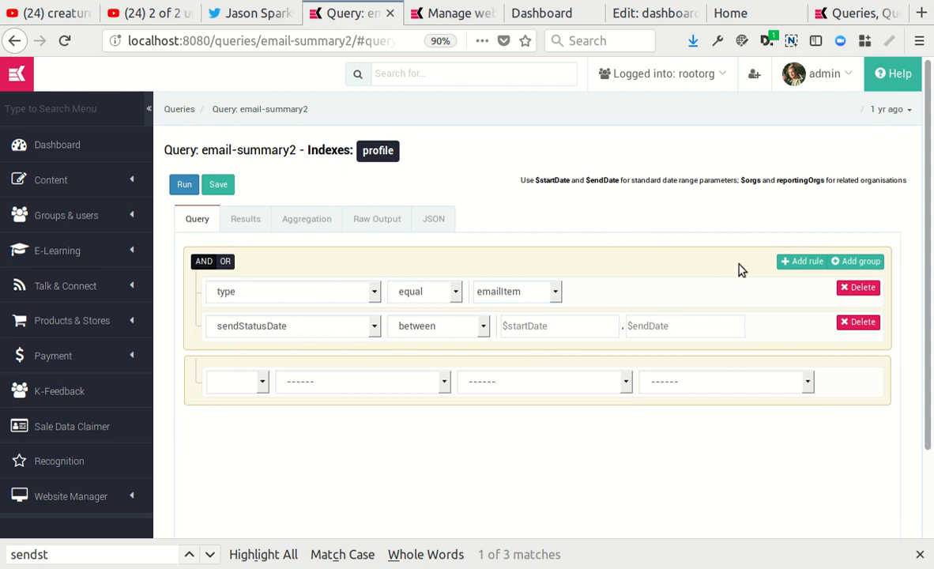
{"action": "left_click", "coordinate": [802, 261]}
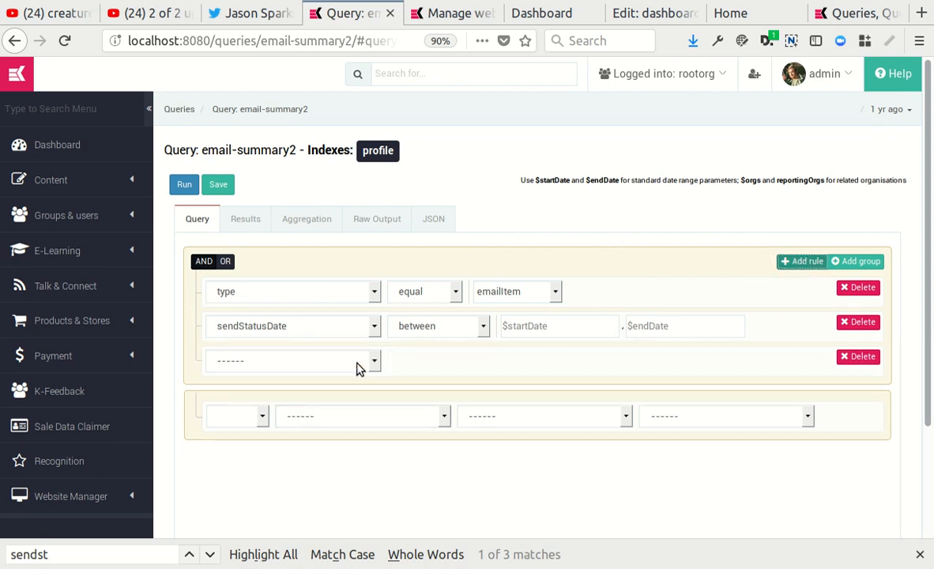
{"action": "left_click", "coordinate": [335, 359]}
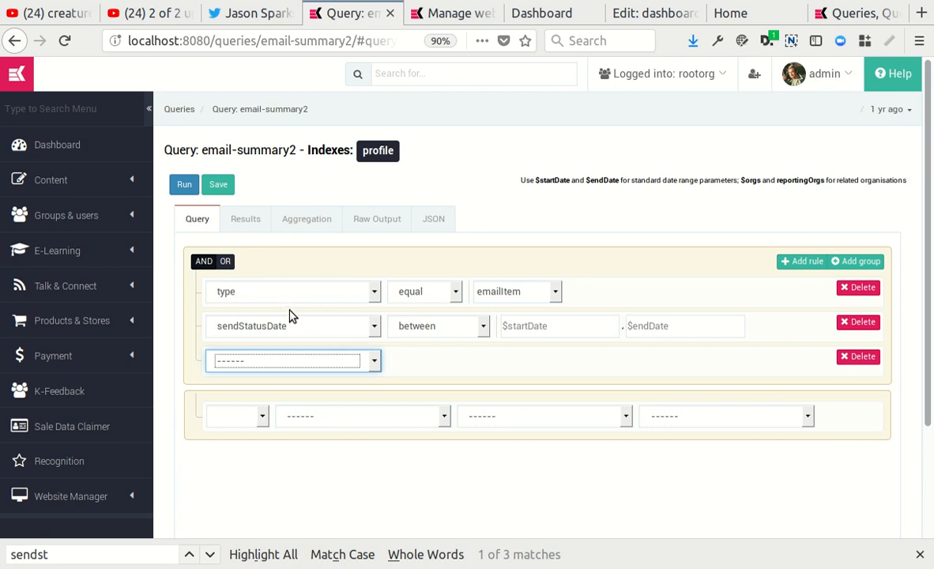
{"action": "key", "text": "p"}
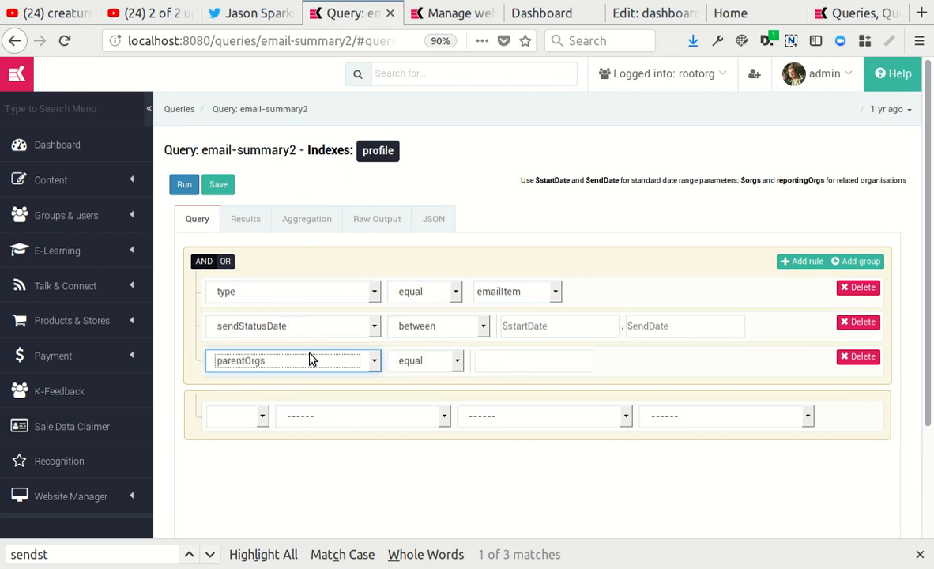
{"action": "key", "text": "Tab"}
{"action": "key", "text": "i"}
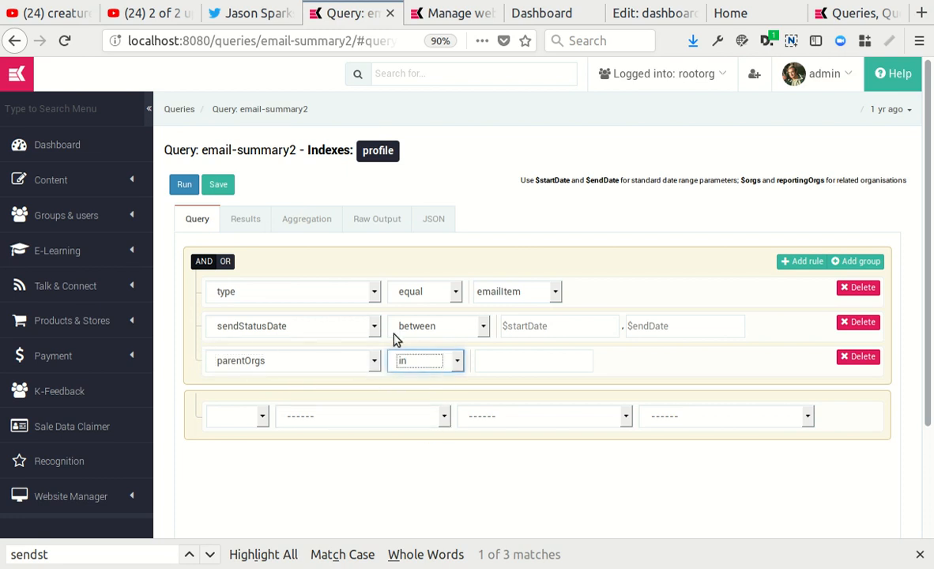
Step: Set the parentOrgs rule's value to $reportingOrgs and save the query
{"action": "left_click", "coordinate": [545, 361]}
{"action": "double_click", "coordinate": [800, 180]}
{"action": "key", "text": "ctrl+c"}
{"action": "left_click", "coordinate": [557, 364]}
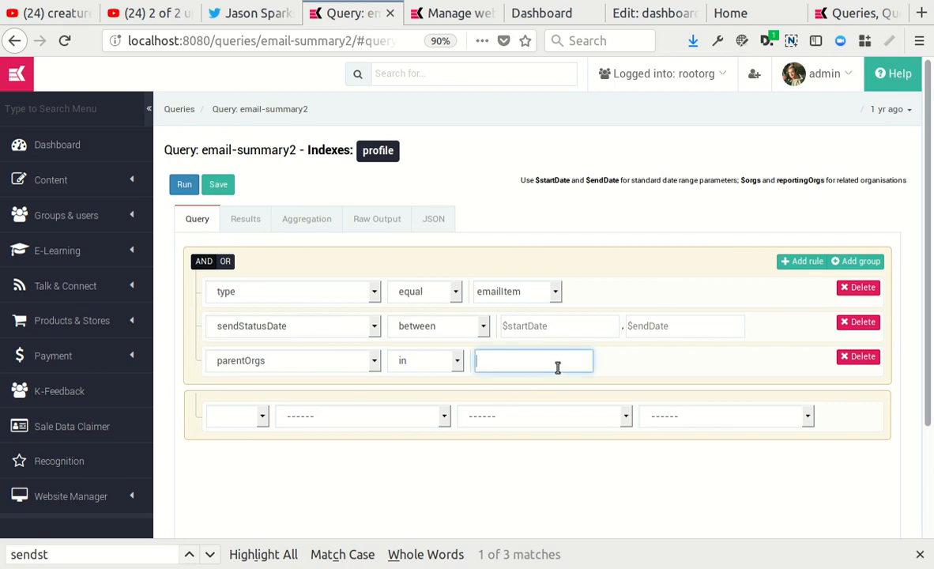
{"action": "type", "text": "$"}
{"action": "key", "text": "ctrl+v"}
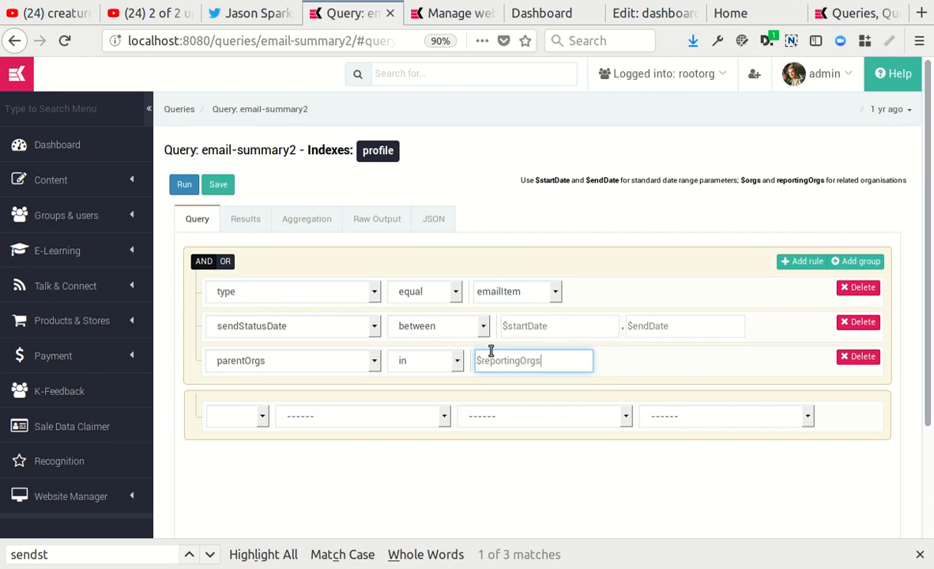
{"action": "left_click", "coordinate": [622, 320]}
{"action": "left_click", "coordinate": [219, 184]}
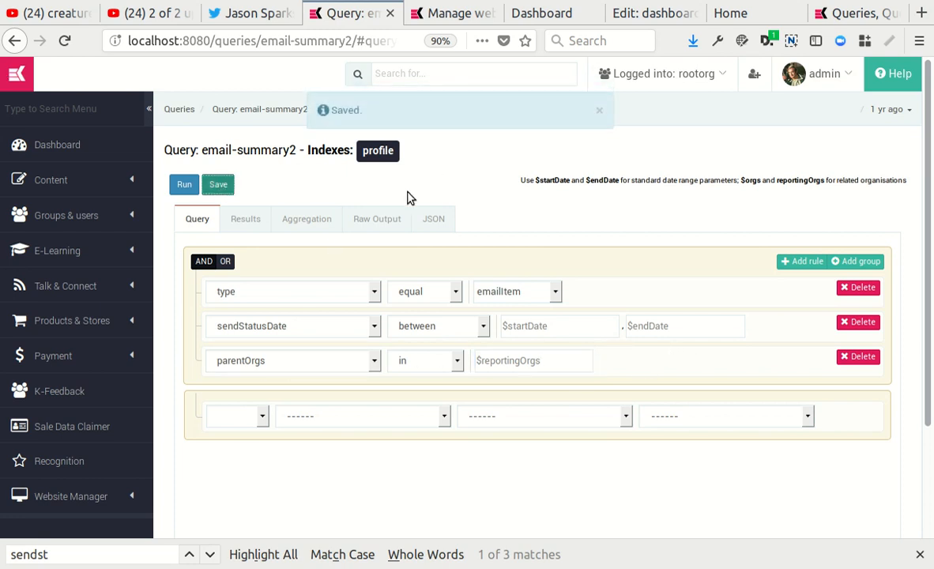
Step: Check the email result rows and aggregation output produced with the parentOrgs rule, and return to the query rules
{"action": "left_click", "coordinate": [244, 222]}
{"action": "scroll", "coordinate": [656, 364], "scroll_direction": "down", "scroll_amount": 1}
{"action": "scroll", "coordinate": [657, 363], "scroll_direction": "down", "scroll_amount": 5}
{"action": "scroll", "coordinate": [595, 334], "scroll_direction": "up", "scroll_amount": 6}
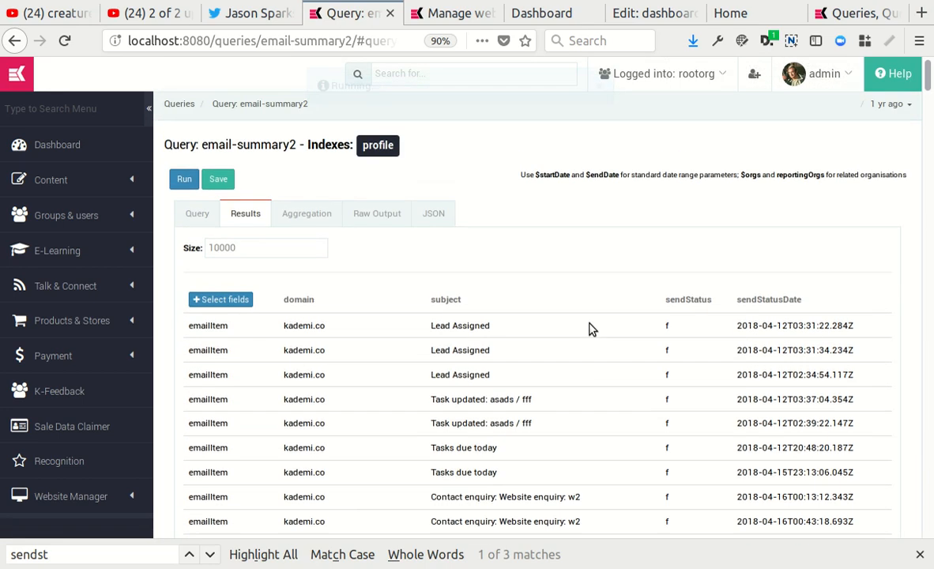
{"action": "scroll", "coordinate": [455, 389], "scroll_direction": "down", "scroll_amount": 5}
{"action": "scroll", "coordinate": [431, 352], "scroll_direction": "up", "scroll_amount": 5}
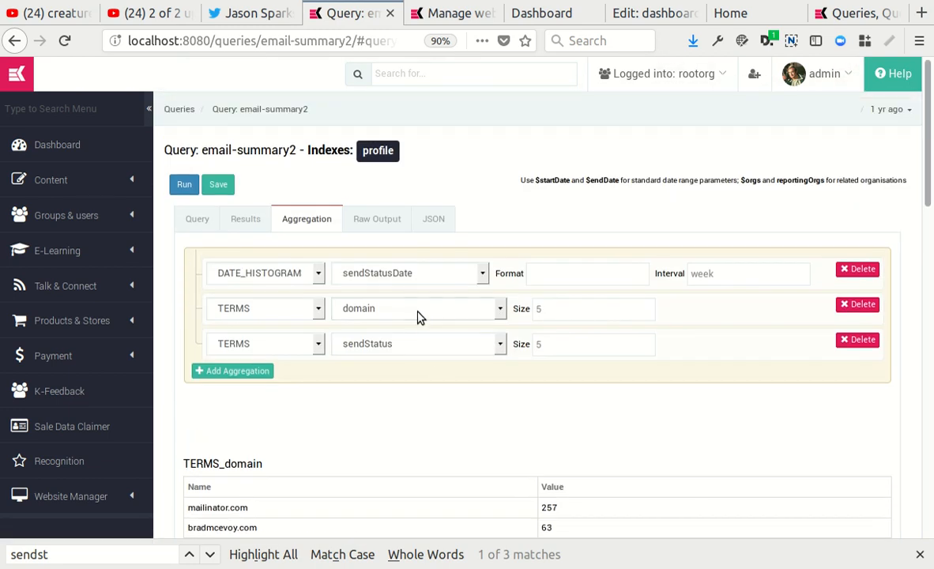
{"action": "left_click", "coordinate": [195, 222]}
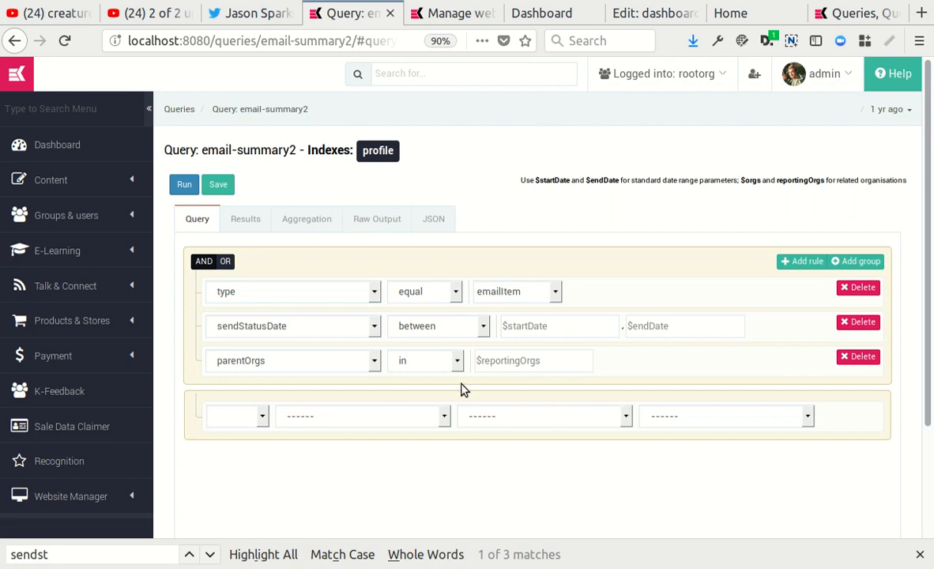